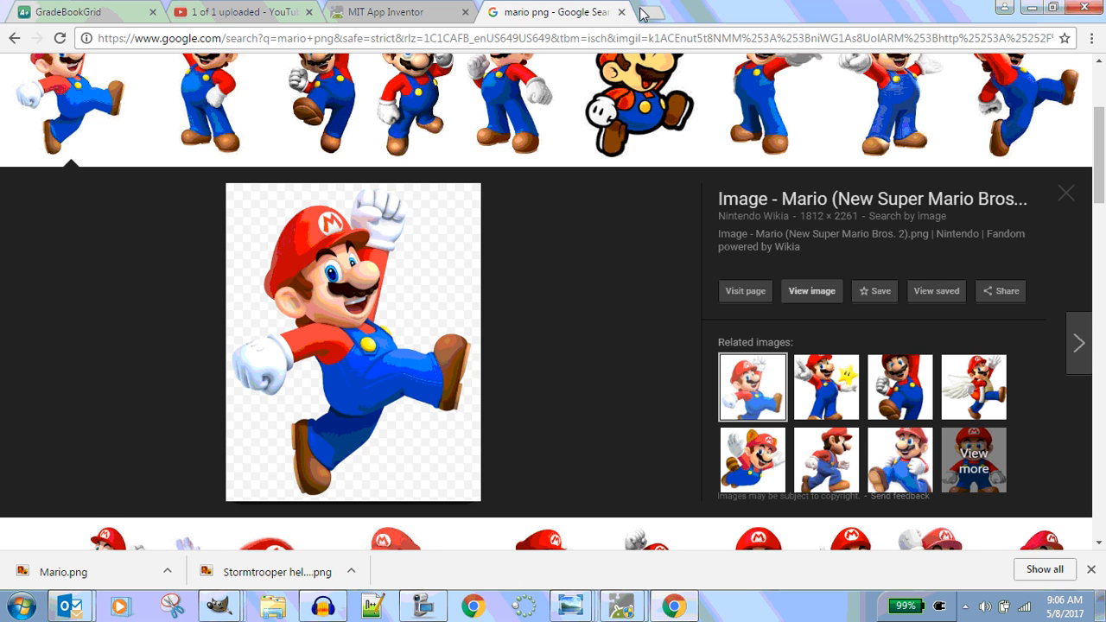
click(622, 12)
click(497, 12)
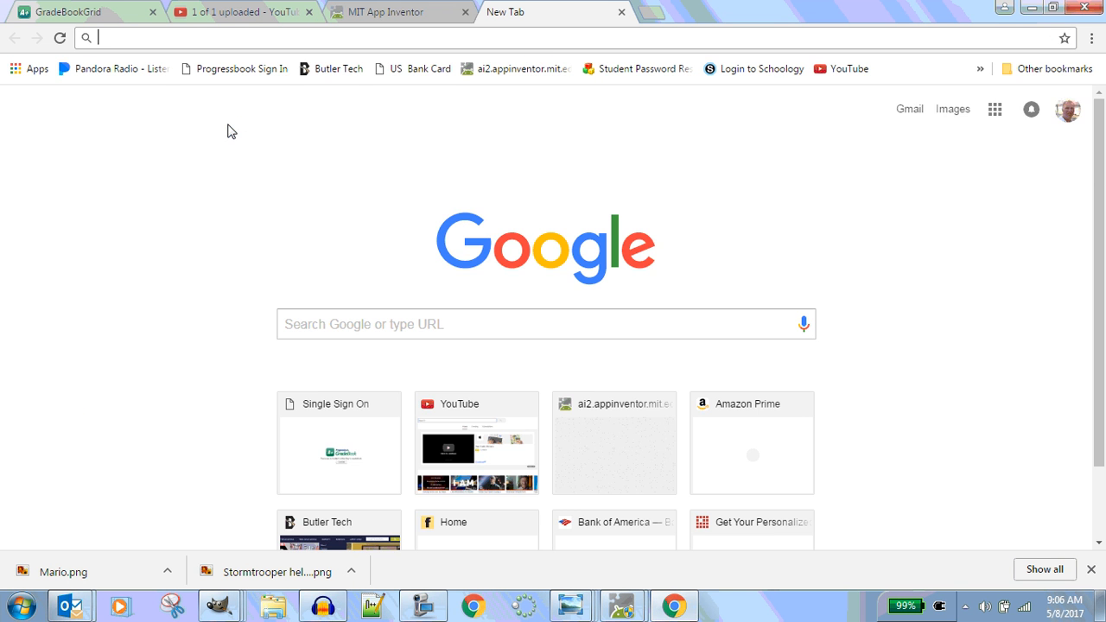
text(piskel.com)
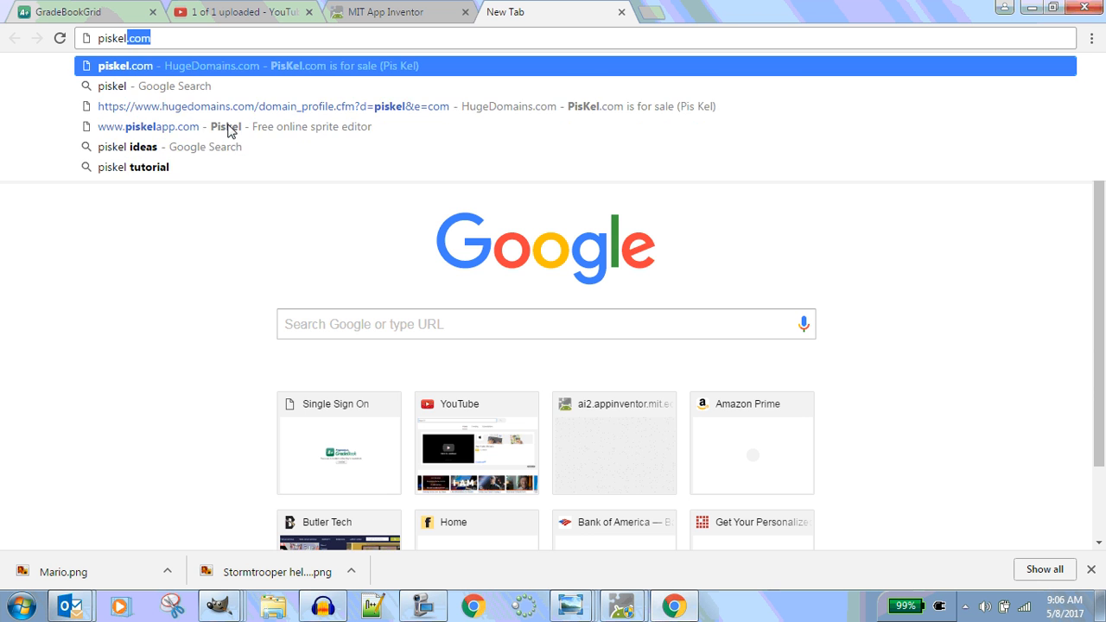
key(Return)
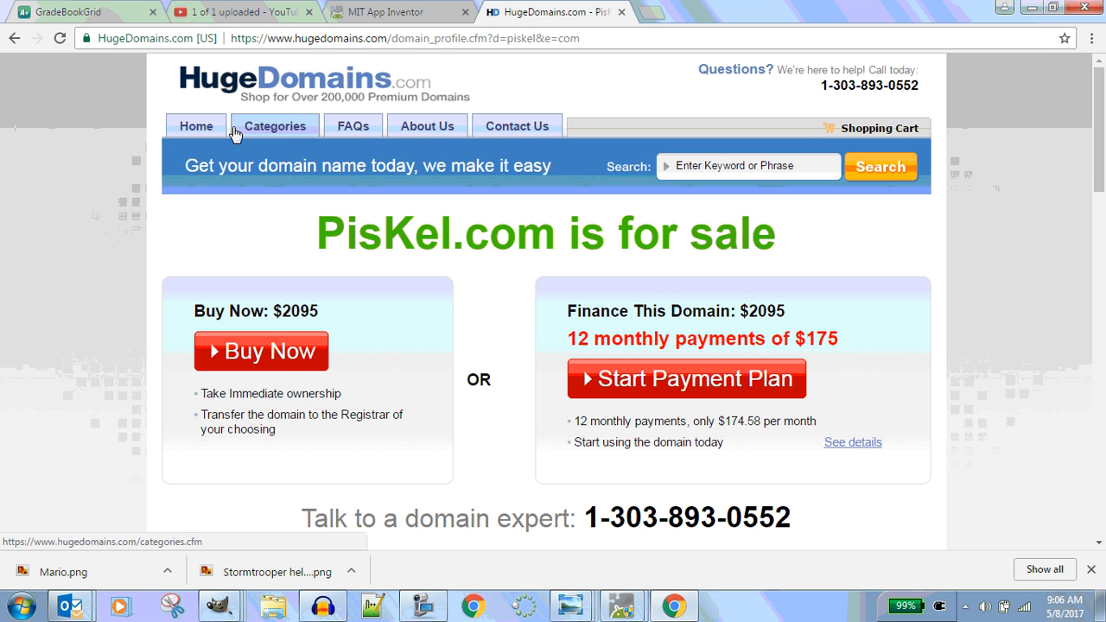
click(621, 13)
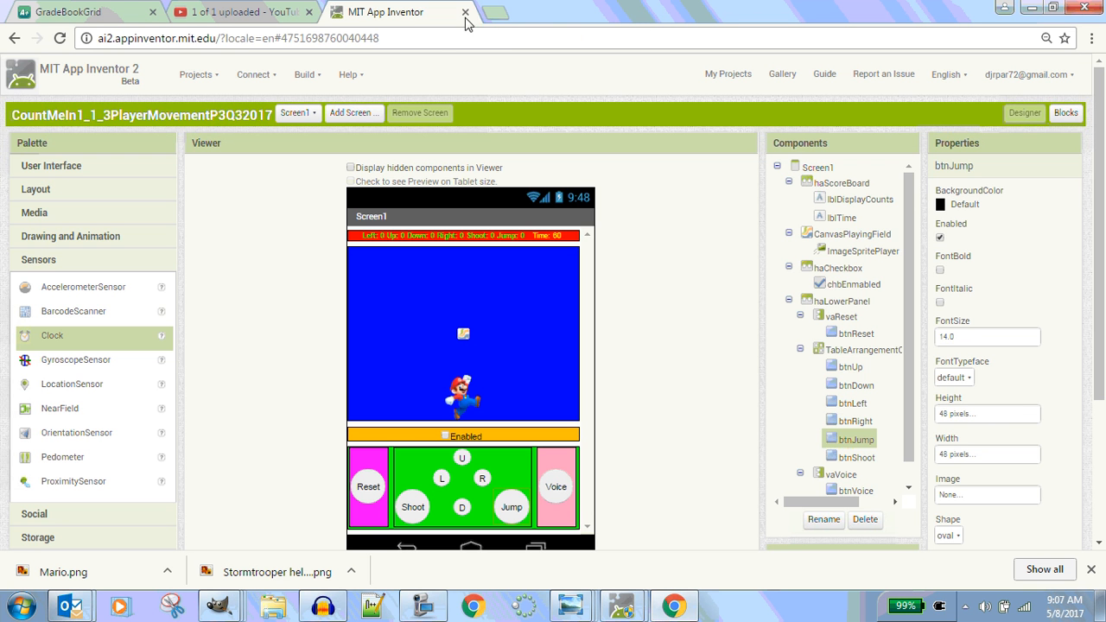
Step: Search Google for "piskel" in a new browser tab and open the Piskel free online sprite editor site
click(495, 13)
click(409, 315)
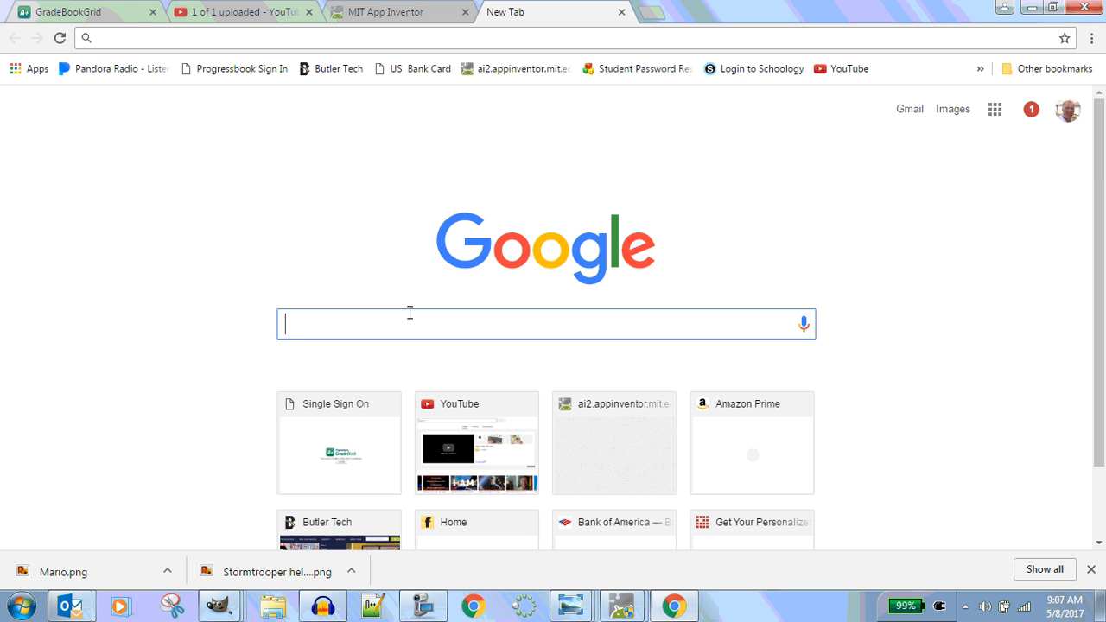
text(piskel)
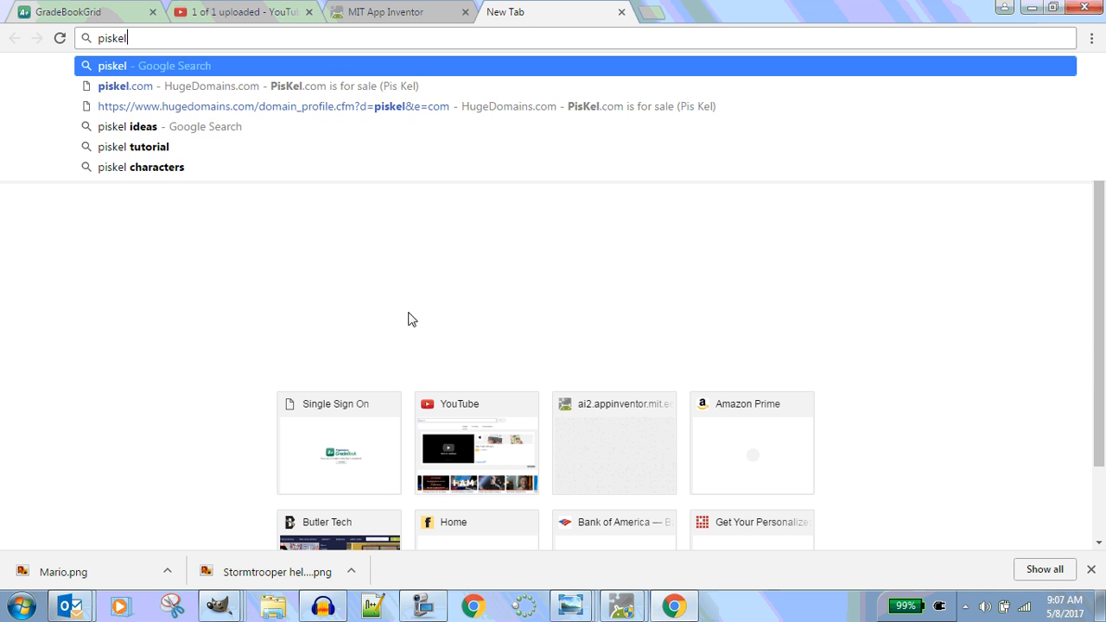
key(Return)
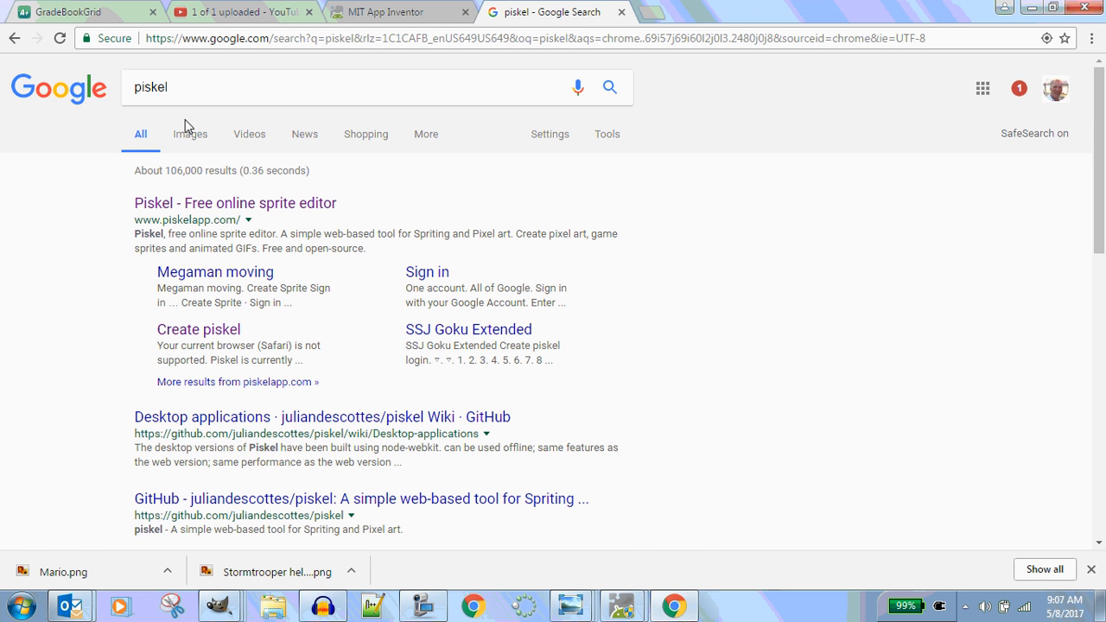
click(255, 207)
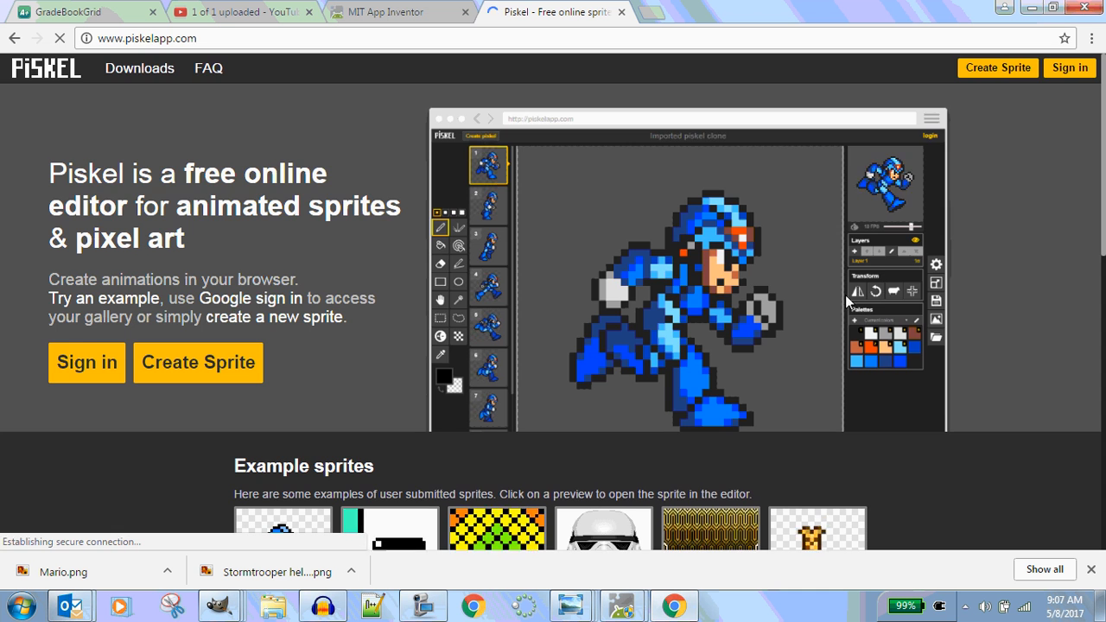
Step: Create a new sprite from the Piskel home page and choose the Circle tool
scroll(845, 295, down, 2)
scroll(843, 292, up, 2)
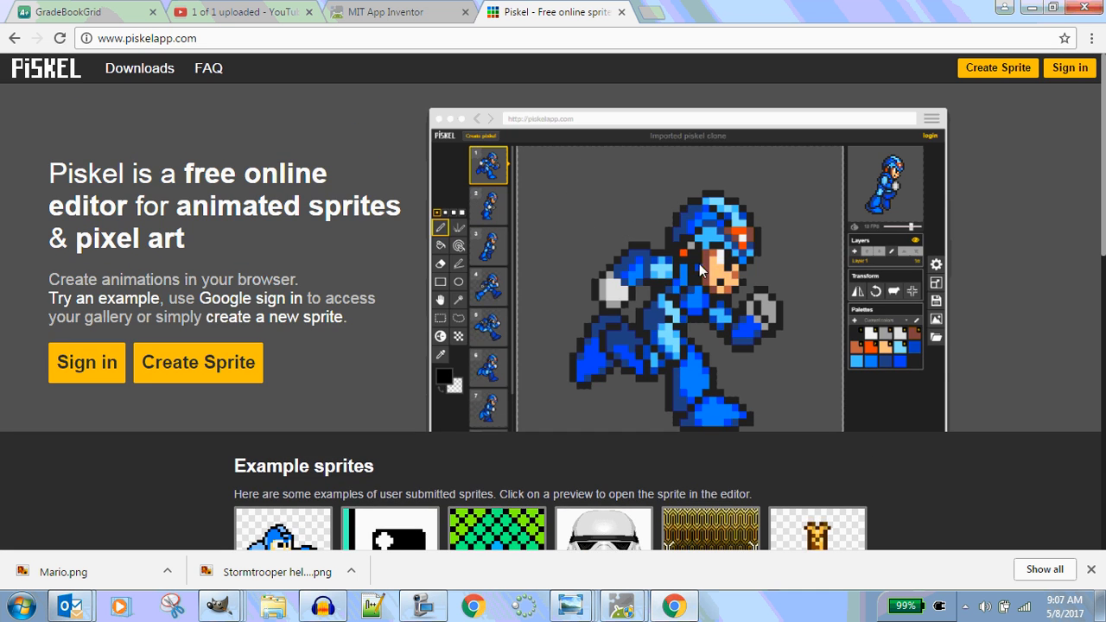
click(147, 372)
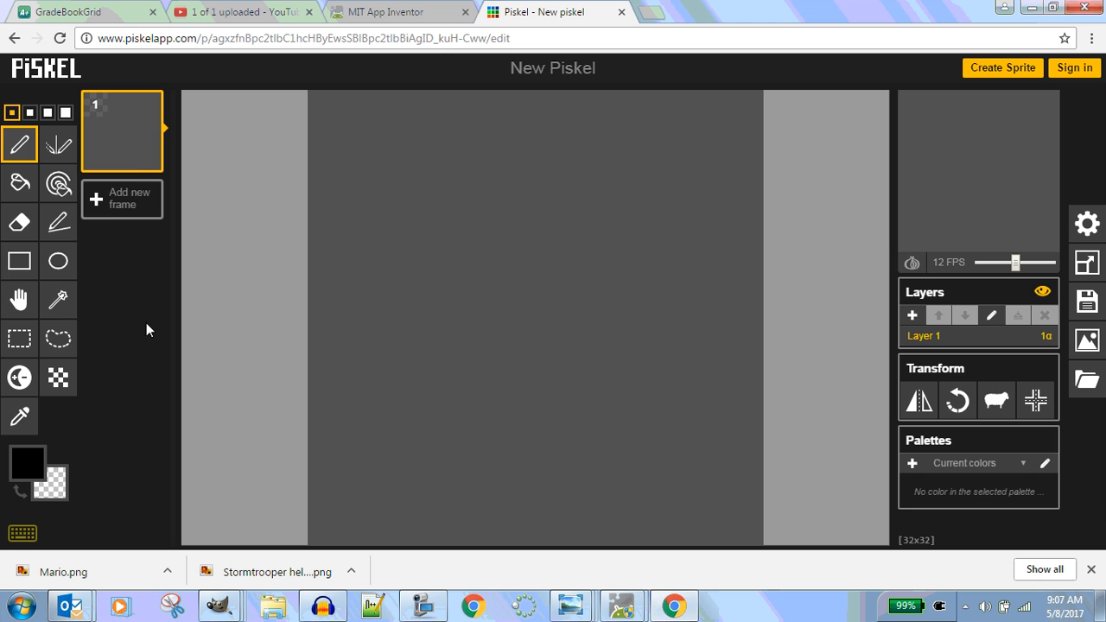
click(58, 261)
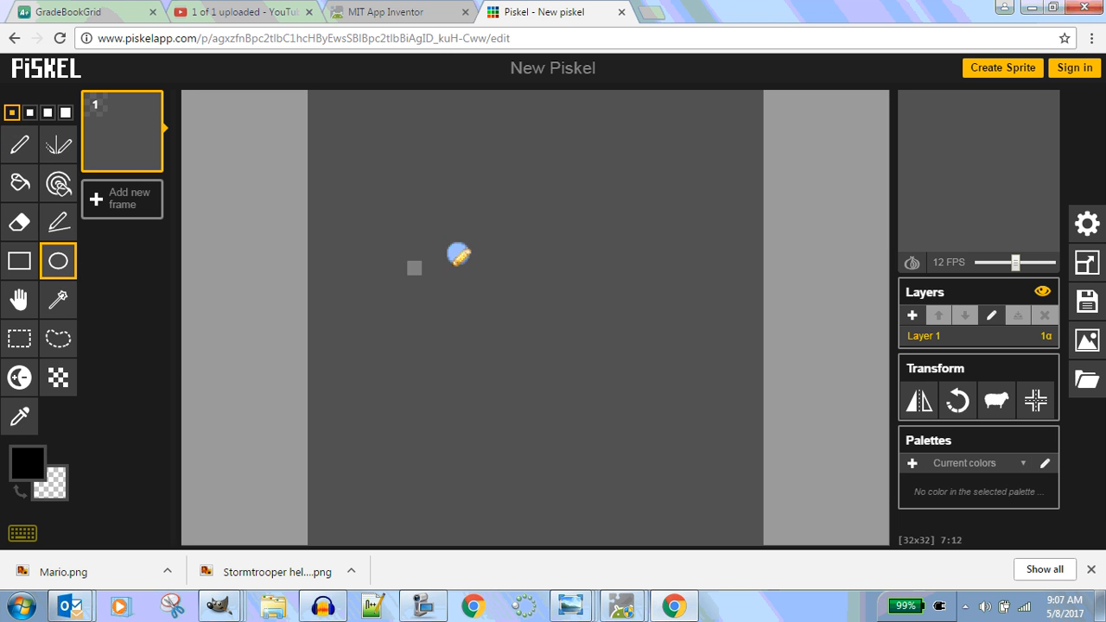
drag(440, 198, 755, 494)
drag(456, 351, 389, 361)
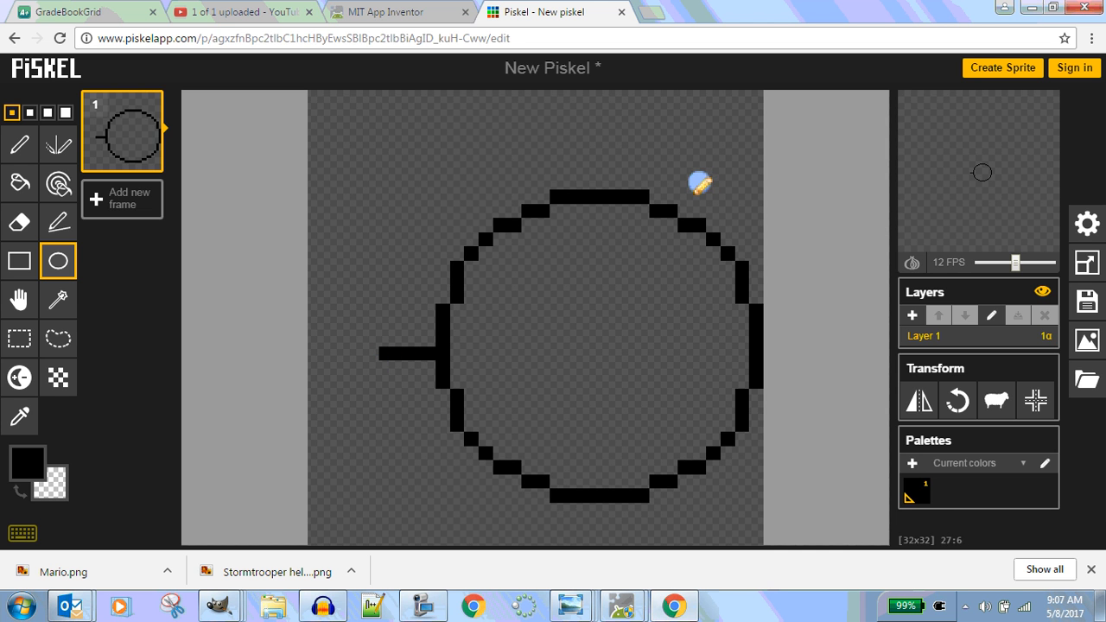
key(ctrl+z)
key(ctrl+z)
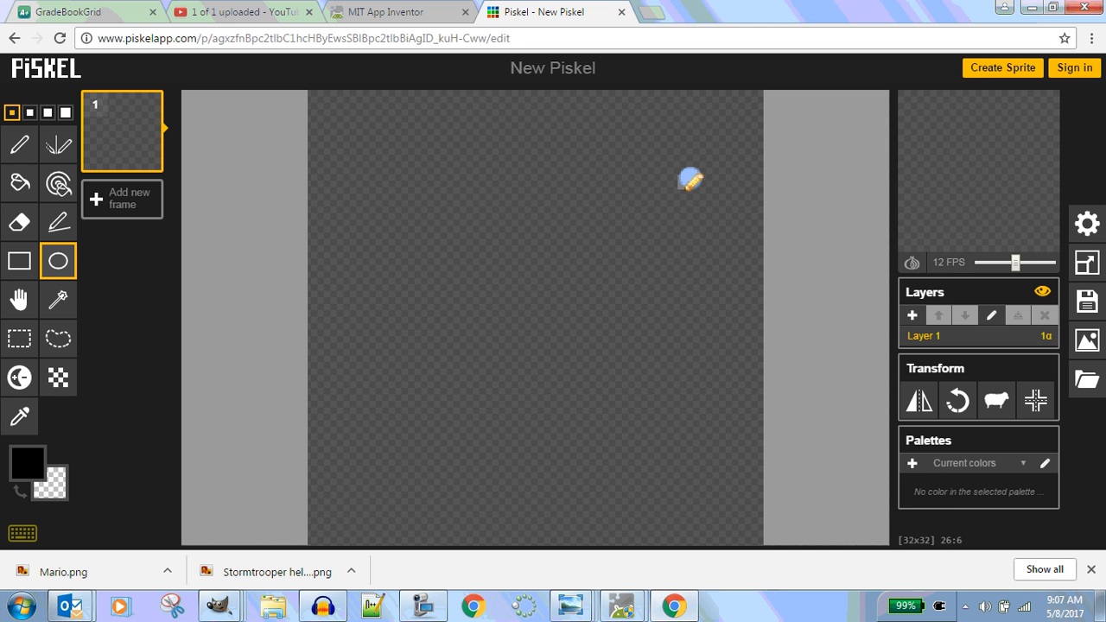
Step: Draw a black circle outline spanning the whole 32x32 canvas and fill its inside with golden yellow (#f9d30d) using the Paint bucket
drag(321, 99, 764, 543)
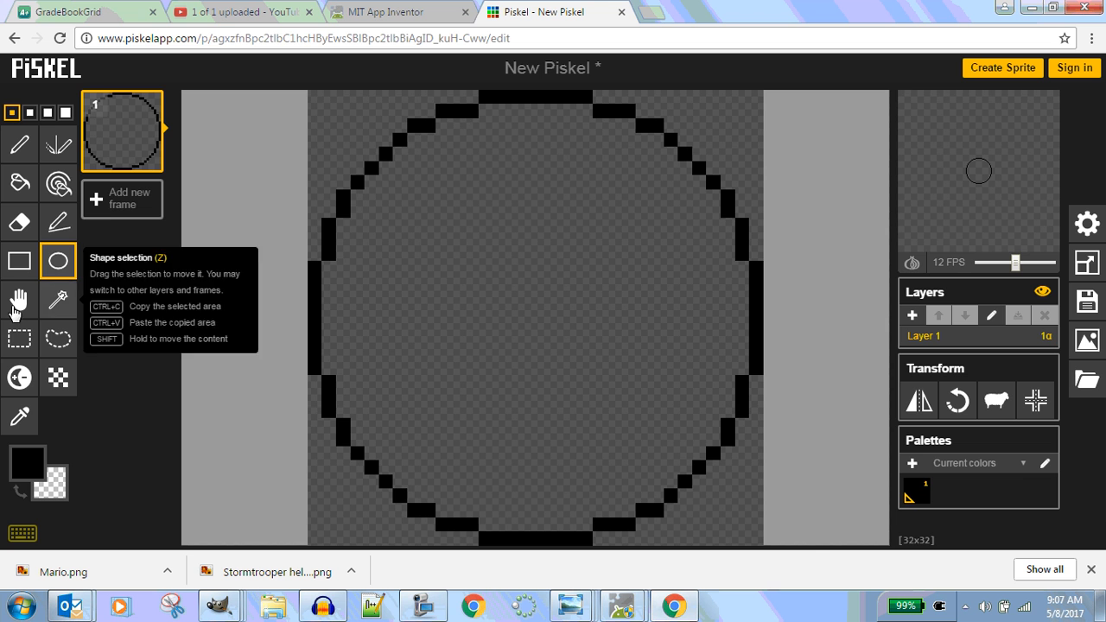
click(19, 180)
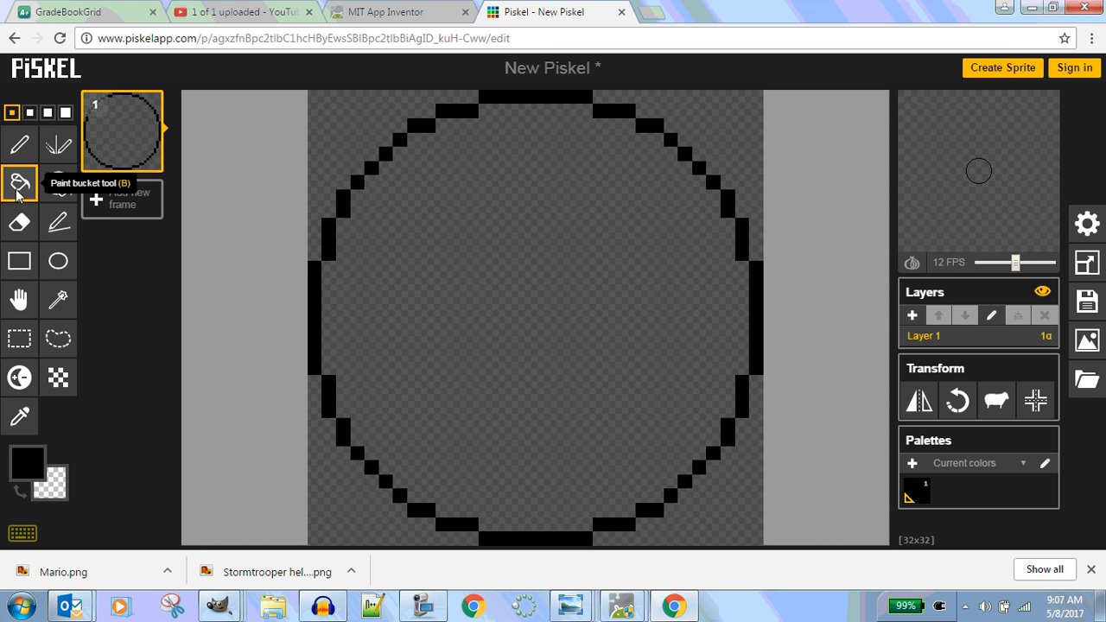
click(30, 473)
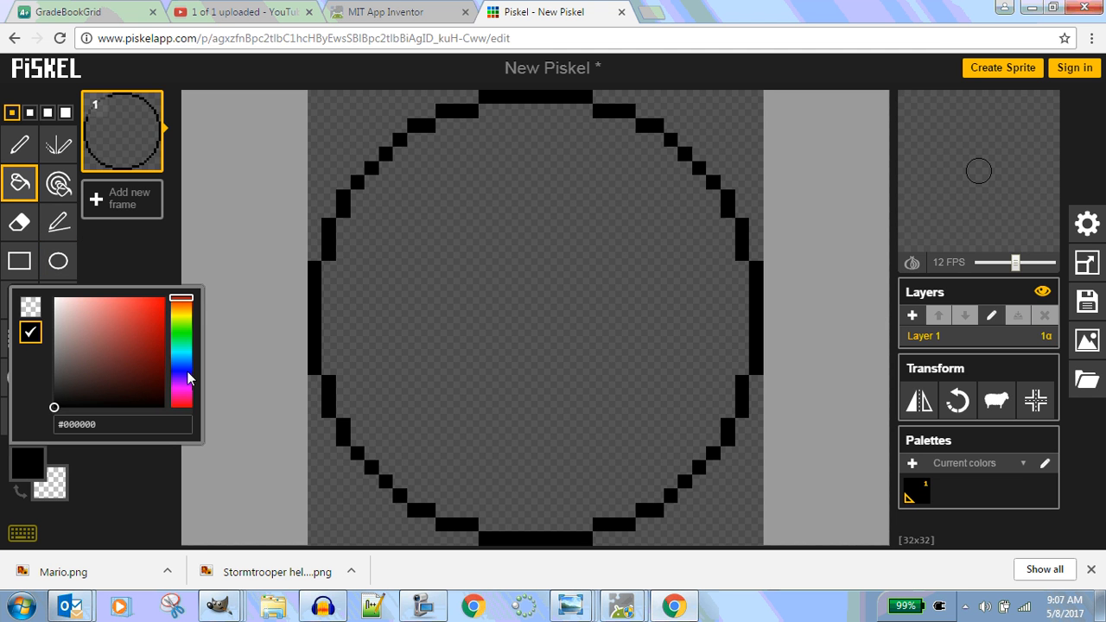
click(179, 314)
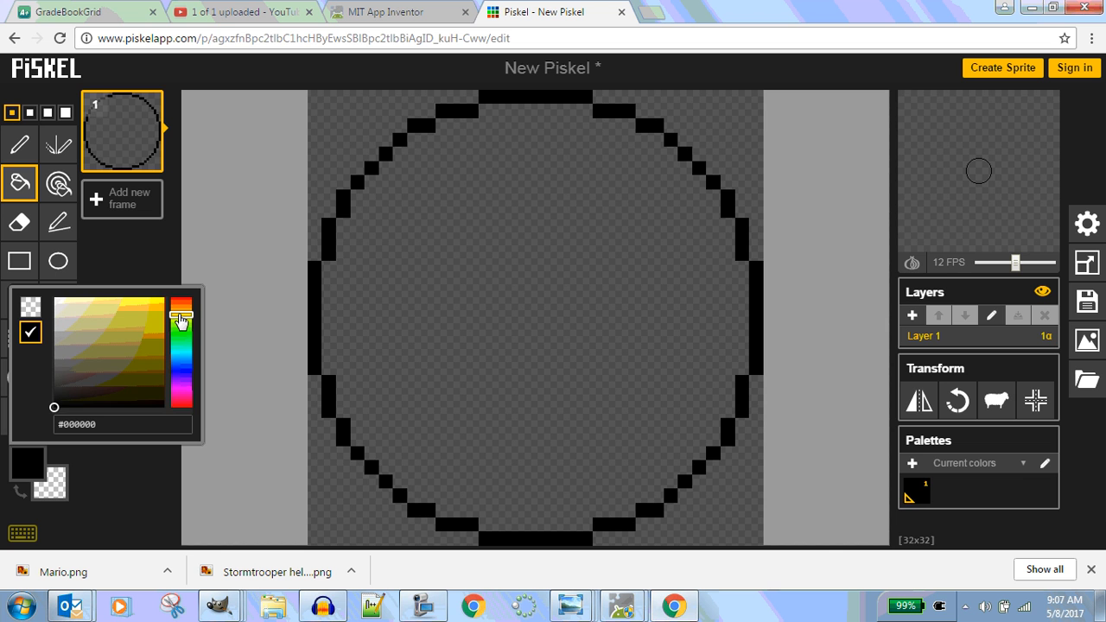
click(157, 306)
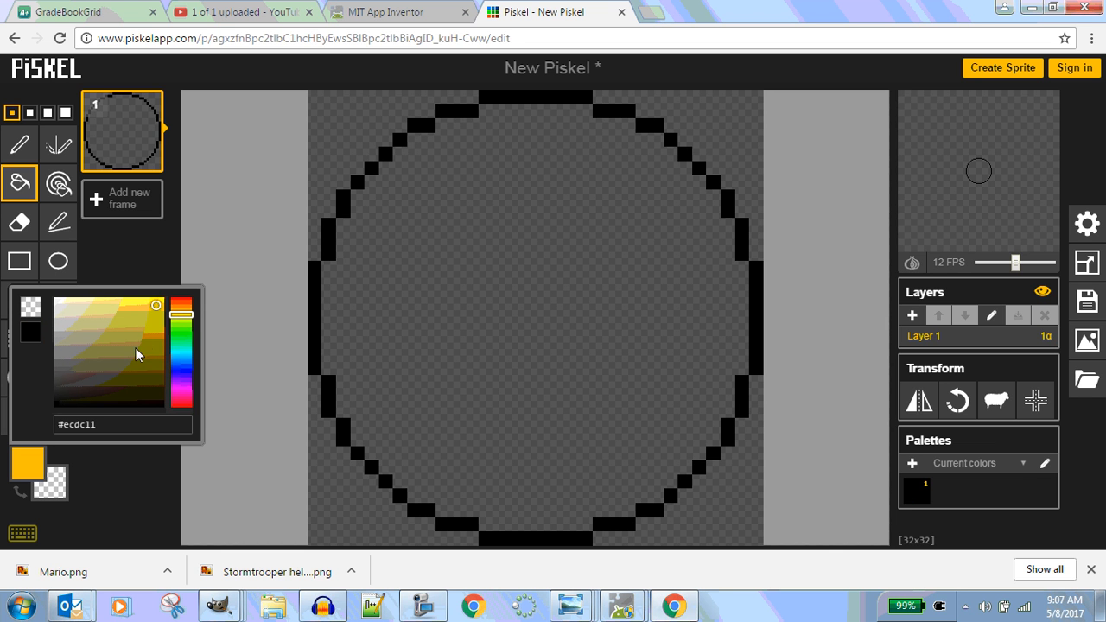
click(152, 334)
mouse_move(137, 313)
mouse_down()
mouse_move(129, 304)
mouse_move(171, 337)
mouse_move(183, 318)
mouse_move(144, 309)
mouse_move(190, 320)
mouse_up()
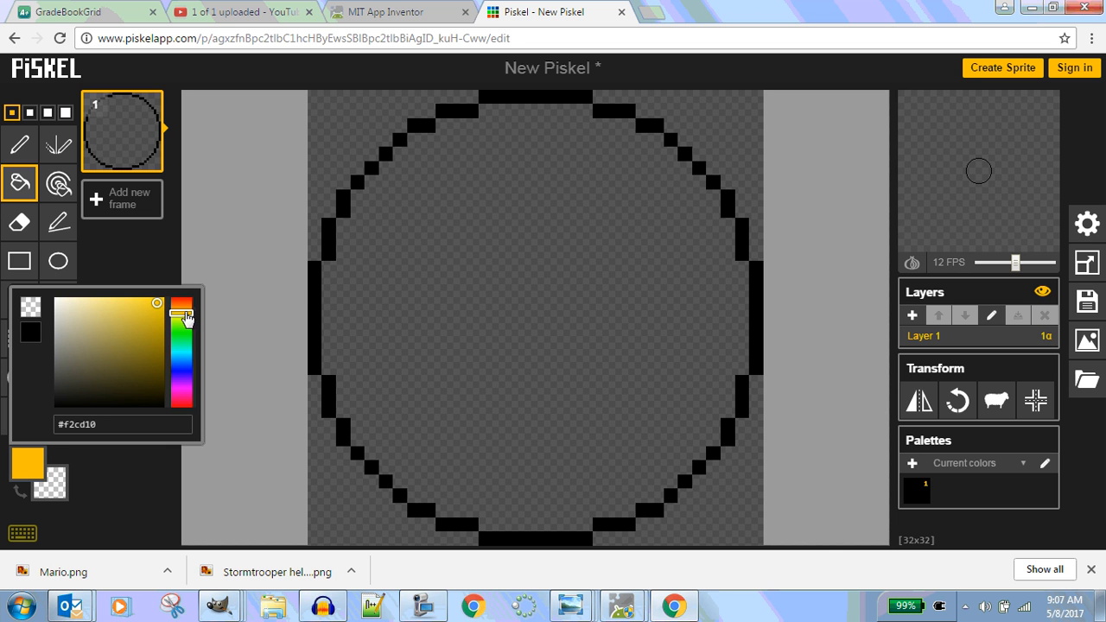
click(160, 300)
click(429, 275)
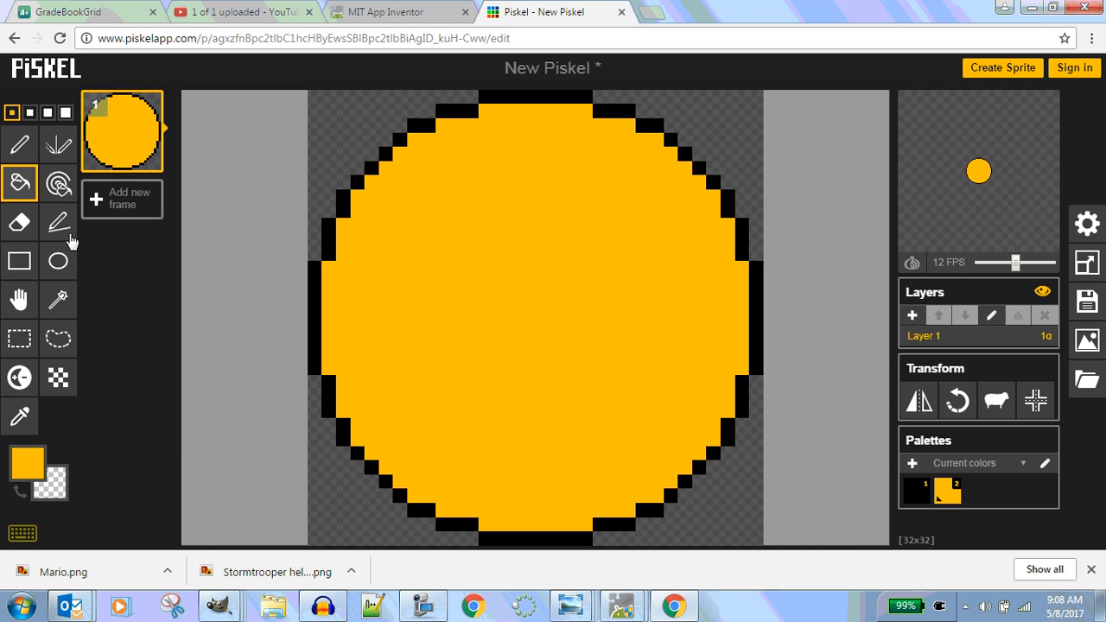
Step: Draw two single-pixel black eyes and a 2x2-pixel black nose on the yellow face with the Pen tool
click(23, 143)
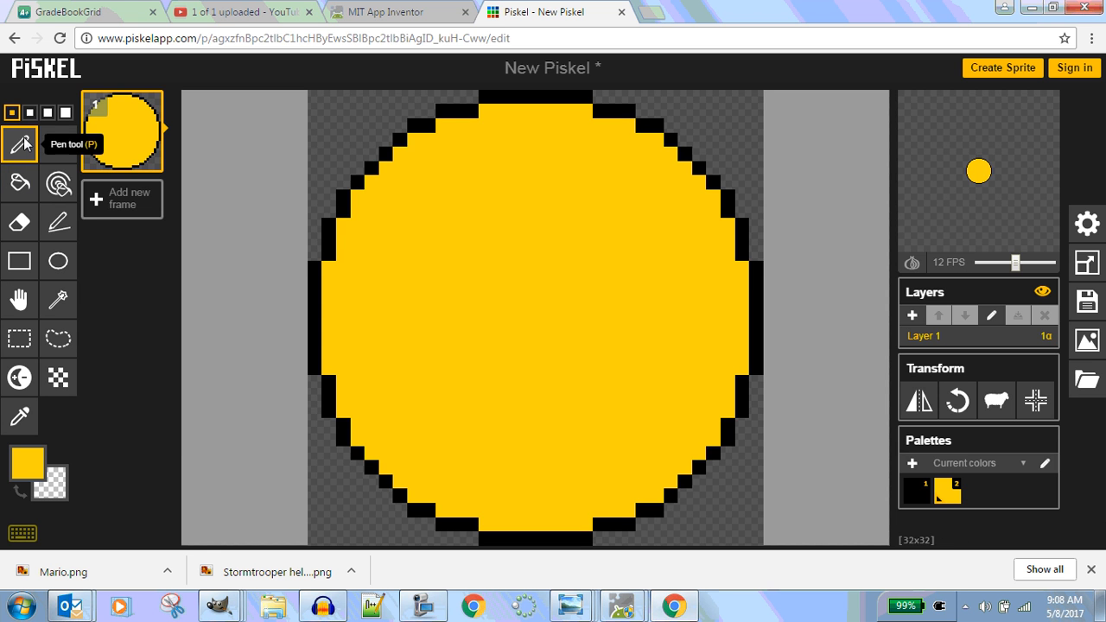
click(28, 460)
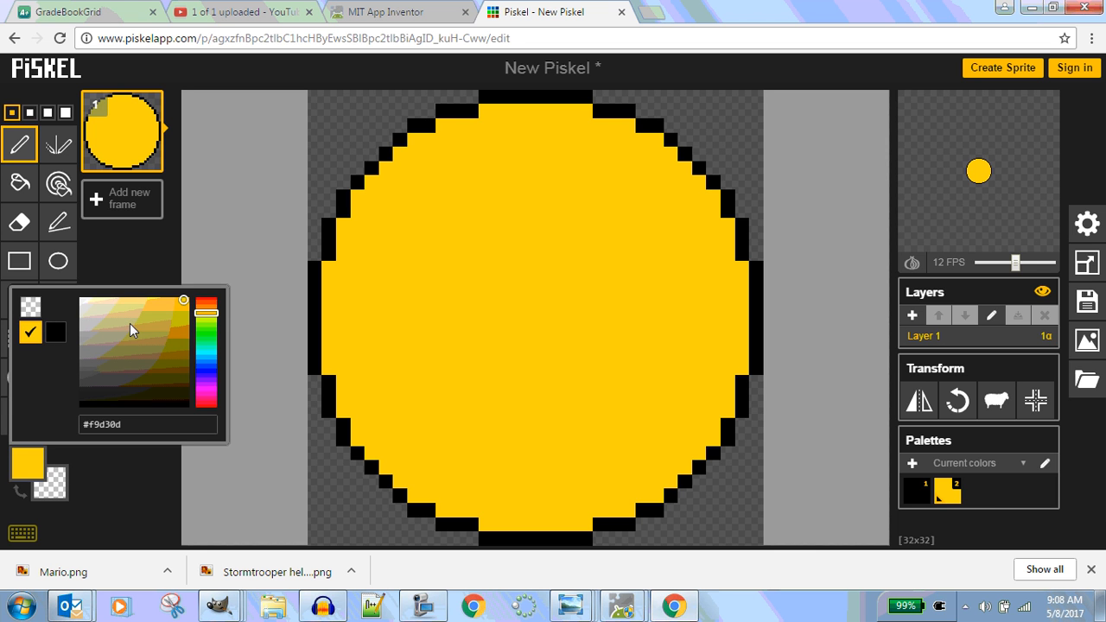
click(56, 332)
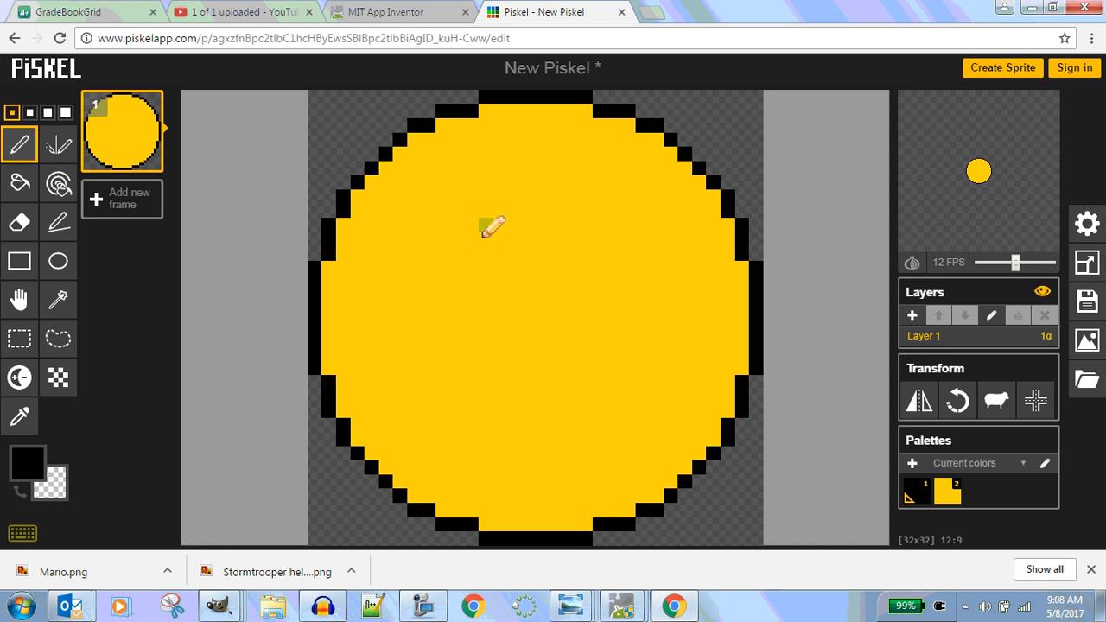
click(457, 240)
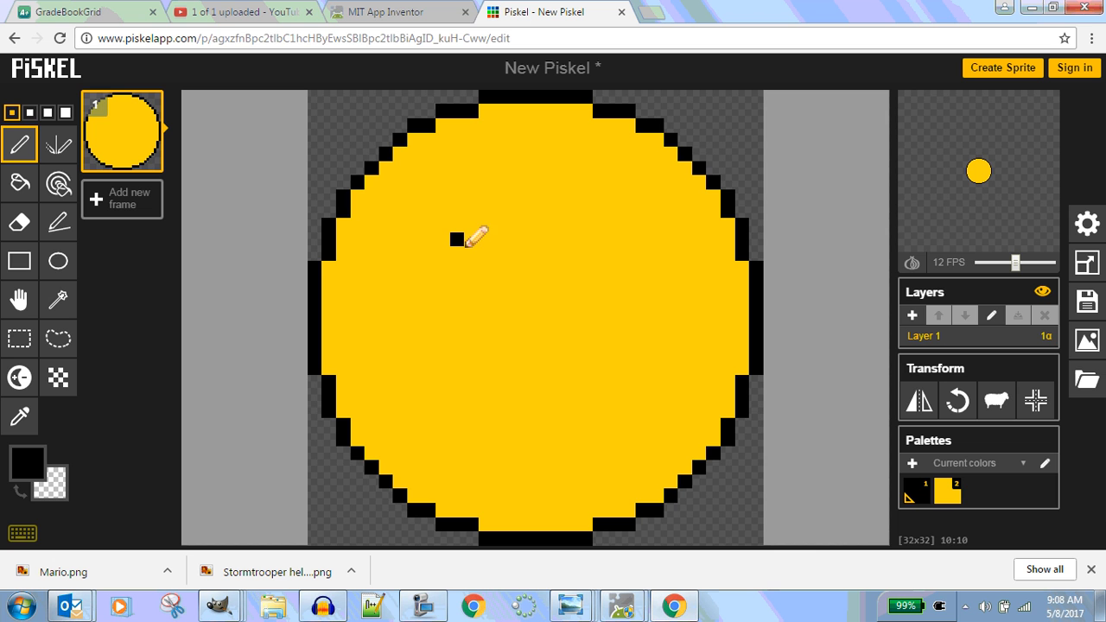
click(613, 239)
click(533, 315)
click(531, 329)
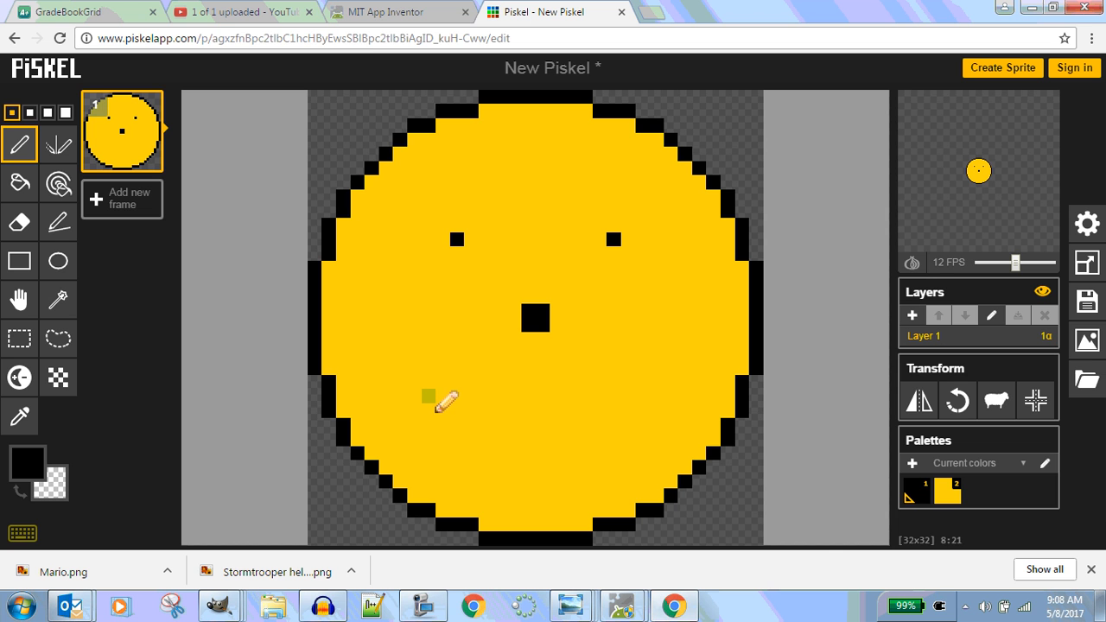
mouse_move(432, 400)
mouse_down()
mouse_move(477, 458)
mouse_move(536, 479)
mouse_move(573, 472)
mouse_move(646, 410)
mouse_up()
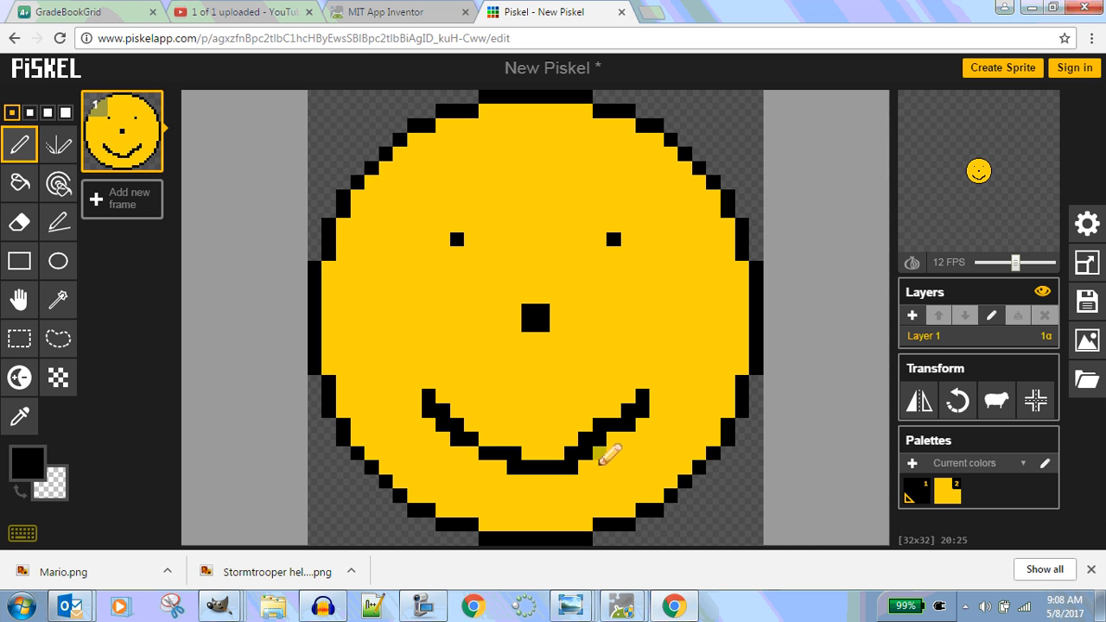
click(599, 455)
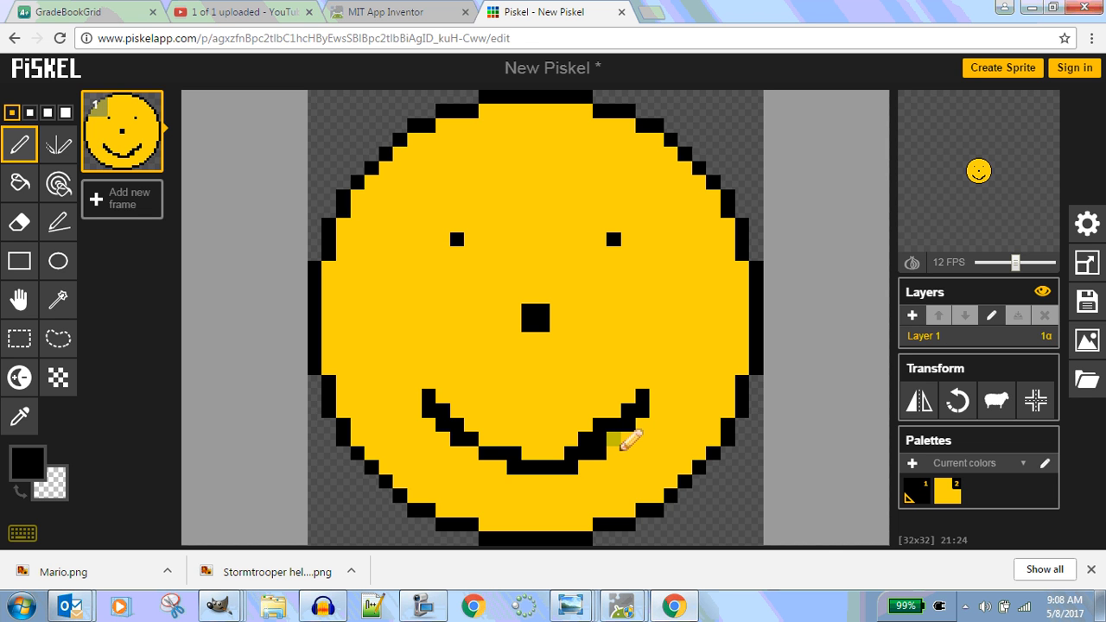
drag(617, 443, 617, 458)
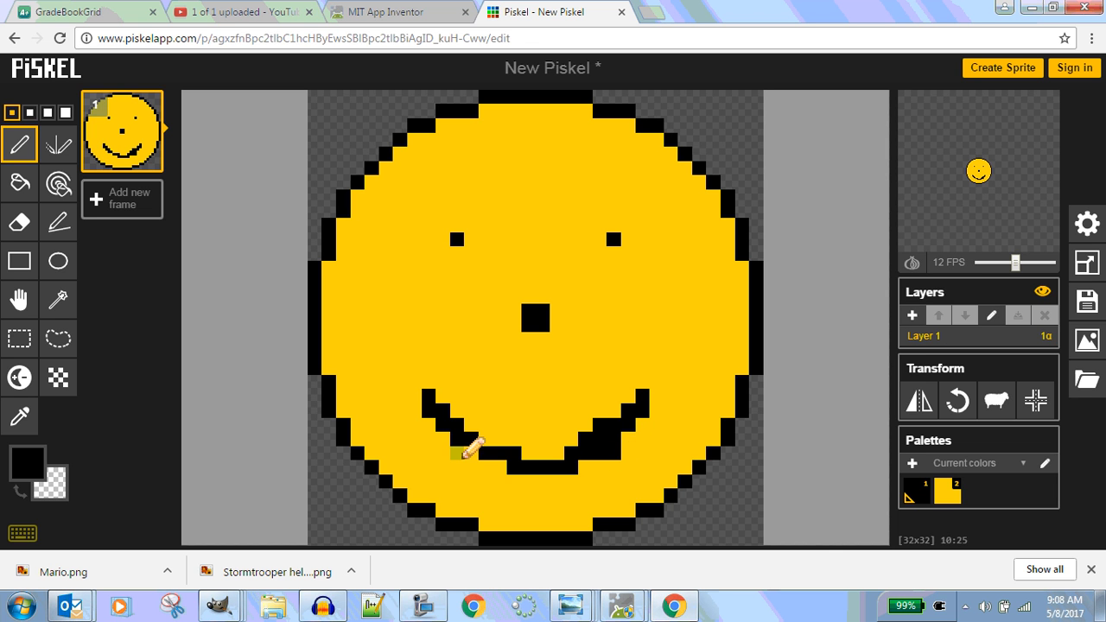
click(471, 453)
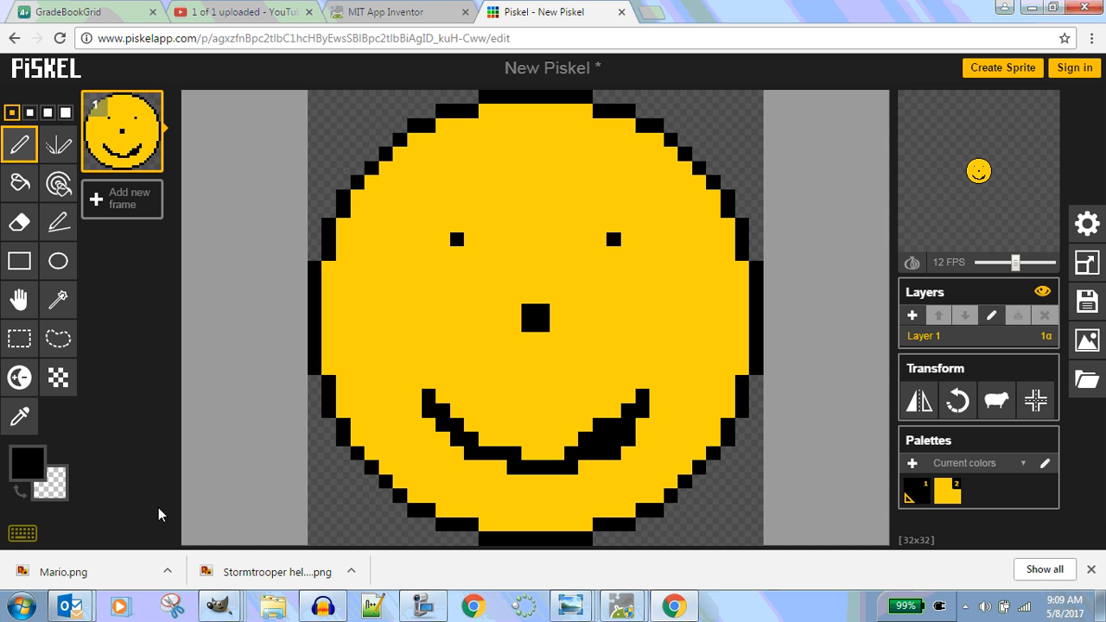
key(ctrl+z)
key(ctrl+z)
key(ctrl+z)
key(ctrl+z)
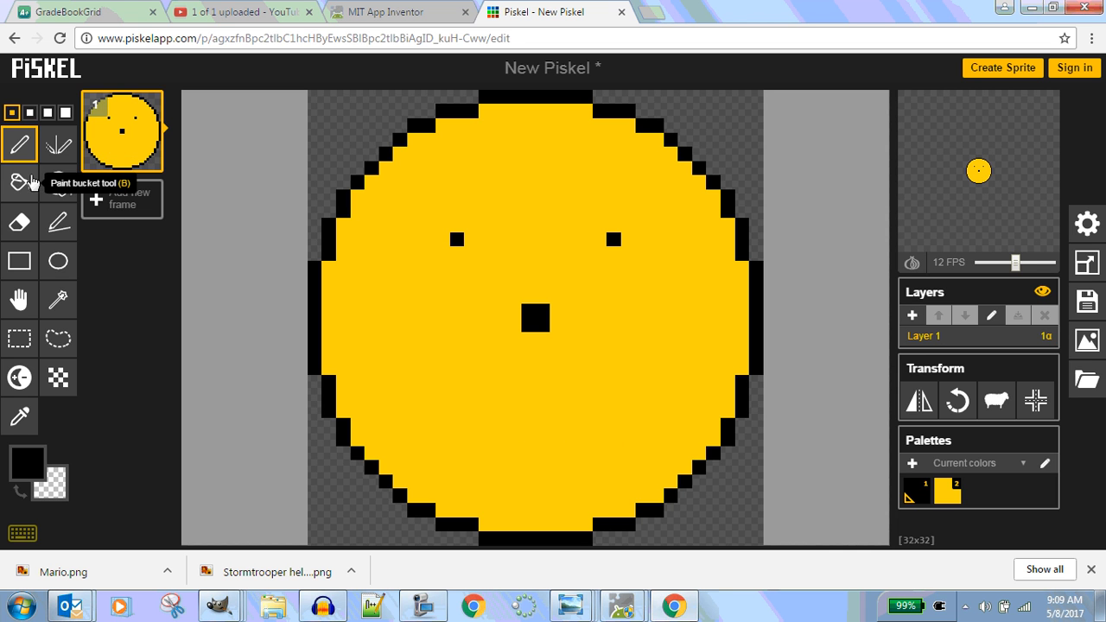
Step: Draw a black oval mouth outline, about 9 by 6 pixels, below the nose with the Circle tool
click(58, 261)
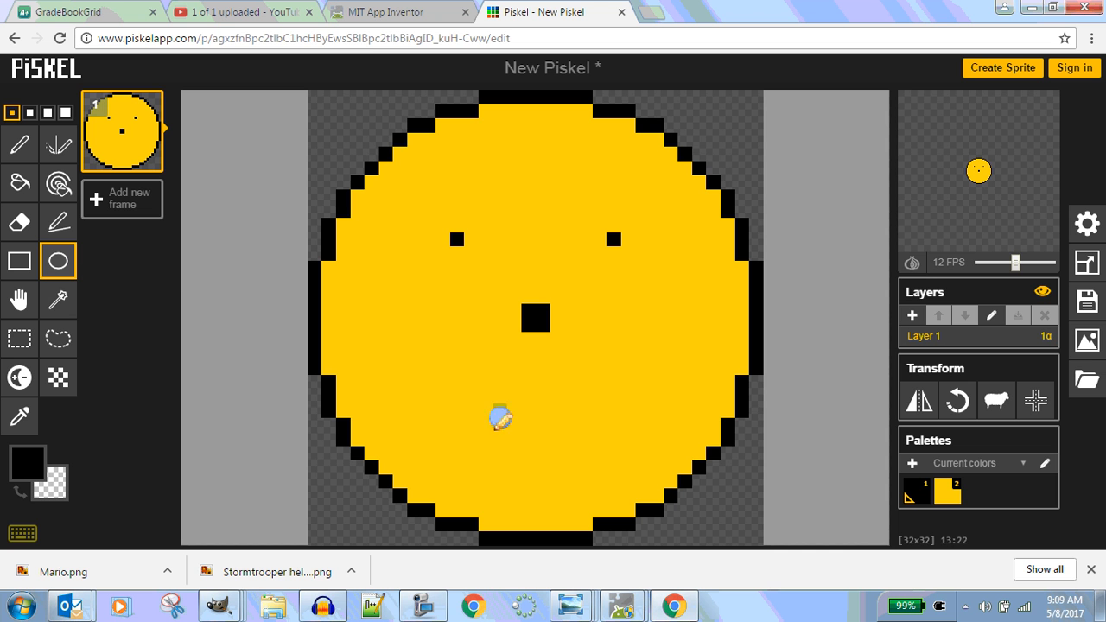
drag(489, 394, 608, 470)
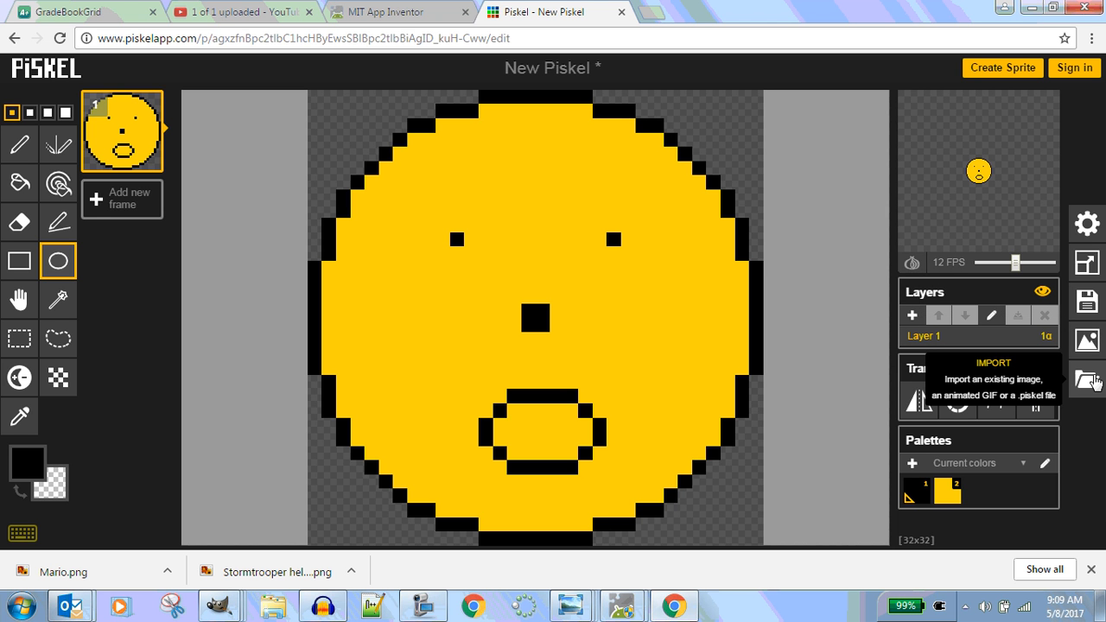
Step: Export the face sprite as a 32 x 32 px PNG at 1.0x scale and download it
click(1092, 381)
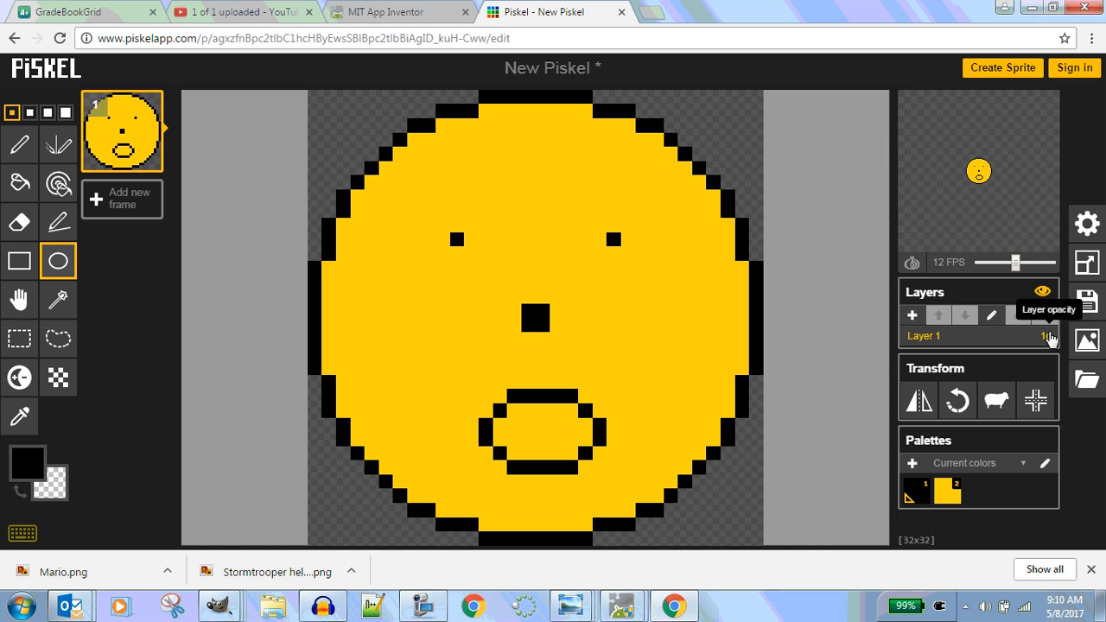
click(1087, 340)
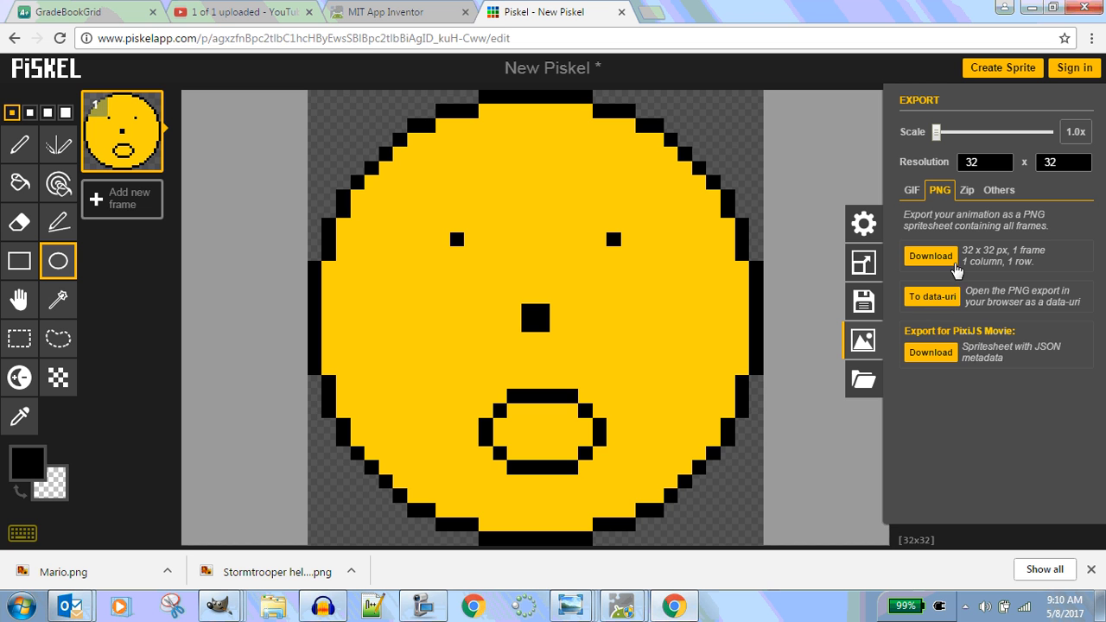
click(931, 257)
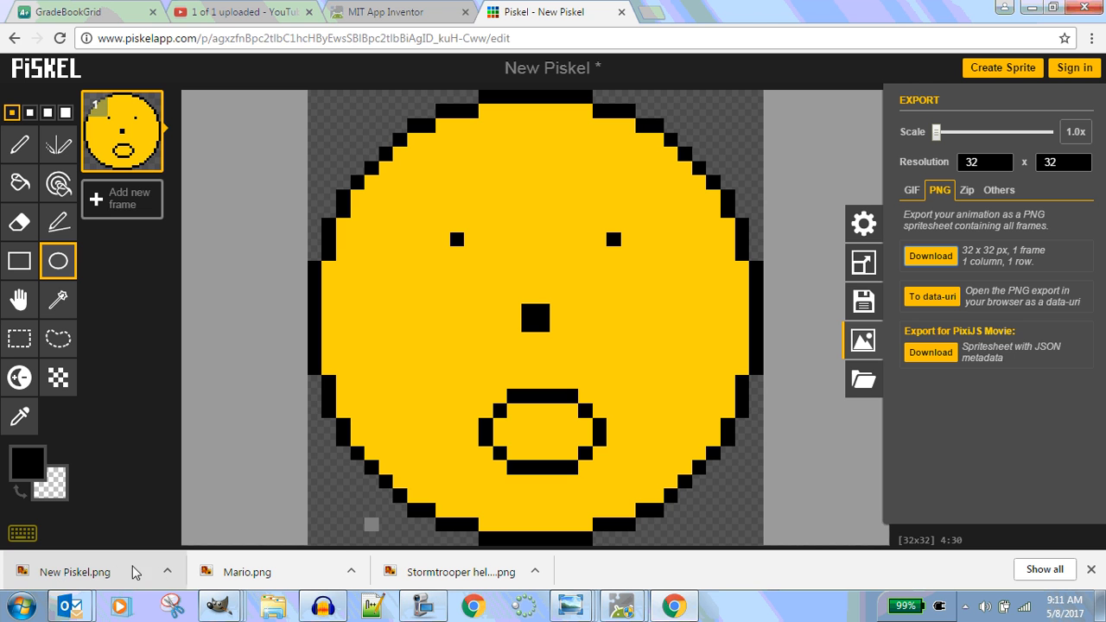
Step: Show the downloaded New Piskel.png in its Downloads folder and copy the file
click(167, 571)
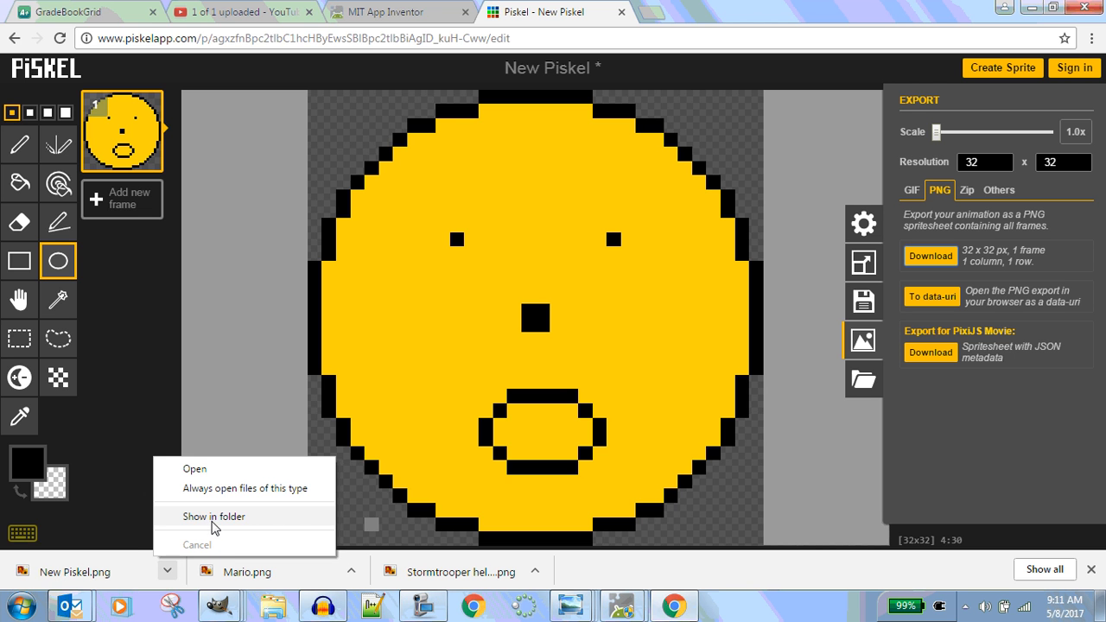
click(216, 518)
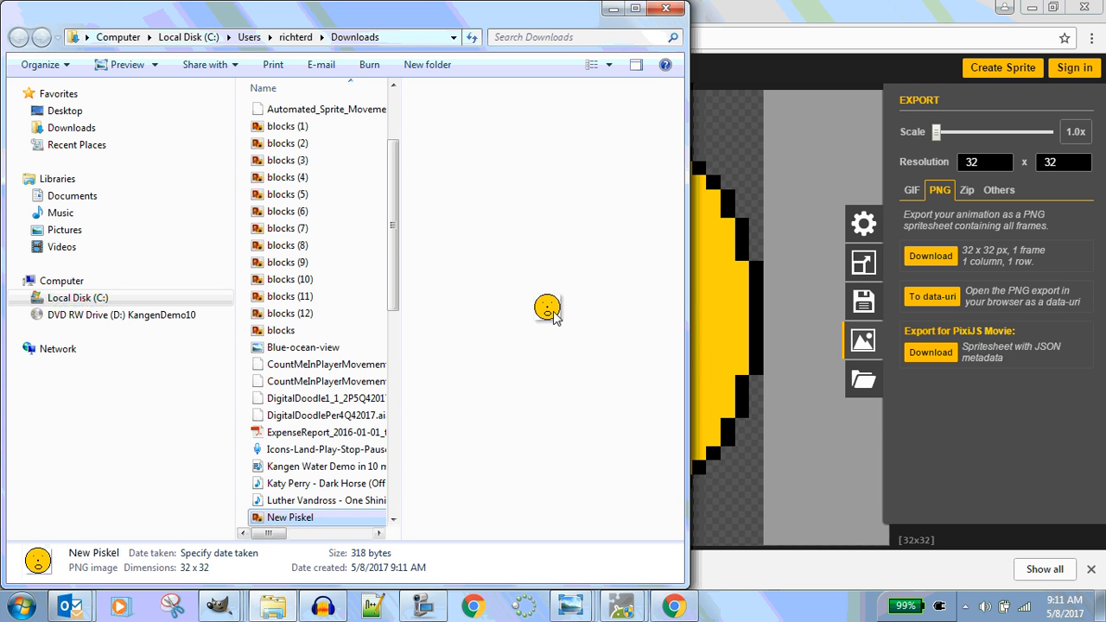
right_click(300, 519)
click(347, 423)
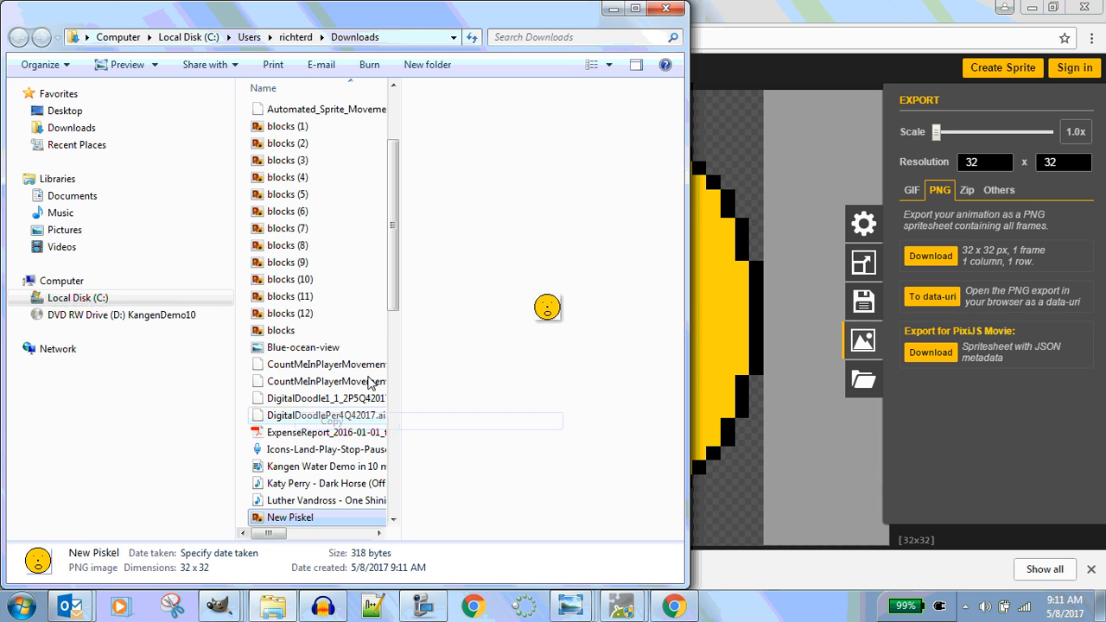
Step: Paste the copied New Piskel image into My Documents > 2016-2017 > Q4 > Final_Project 1.2.3 and minimize the folder window
click(26, 196)
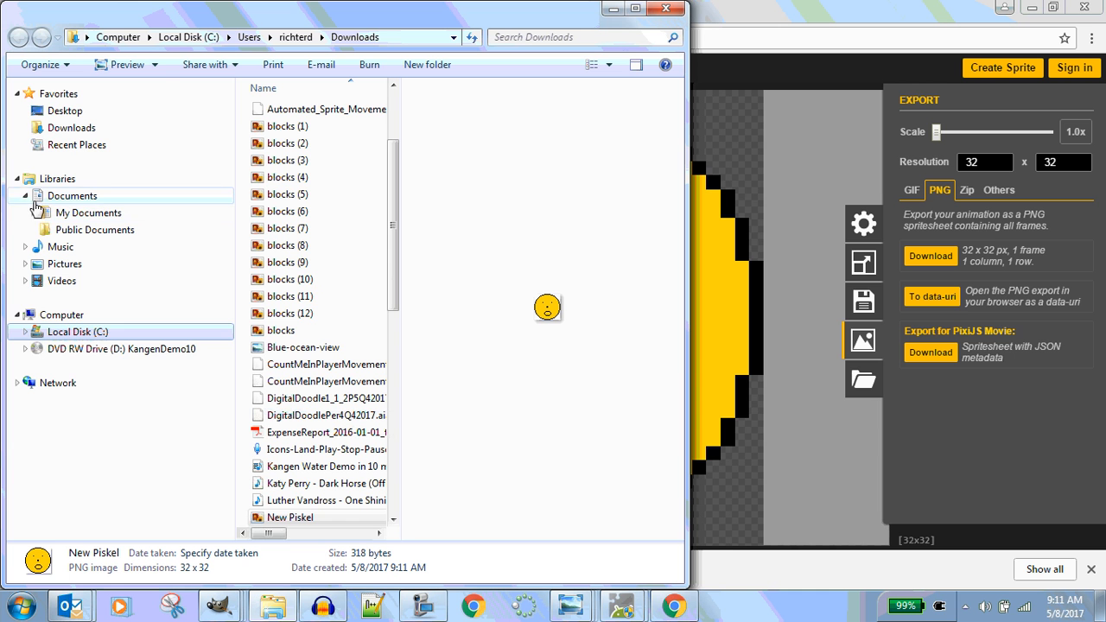
click(36, 214)
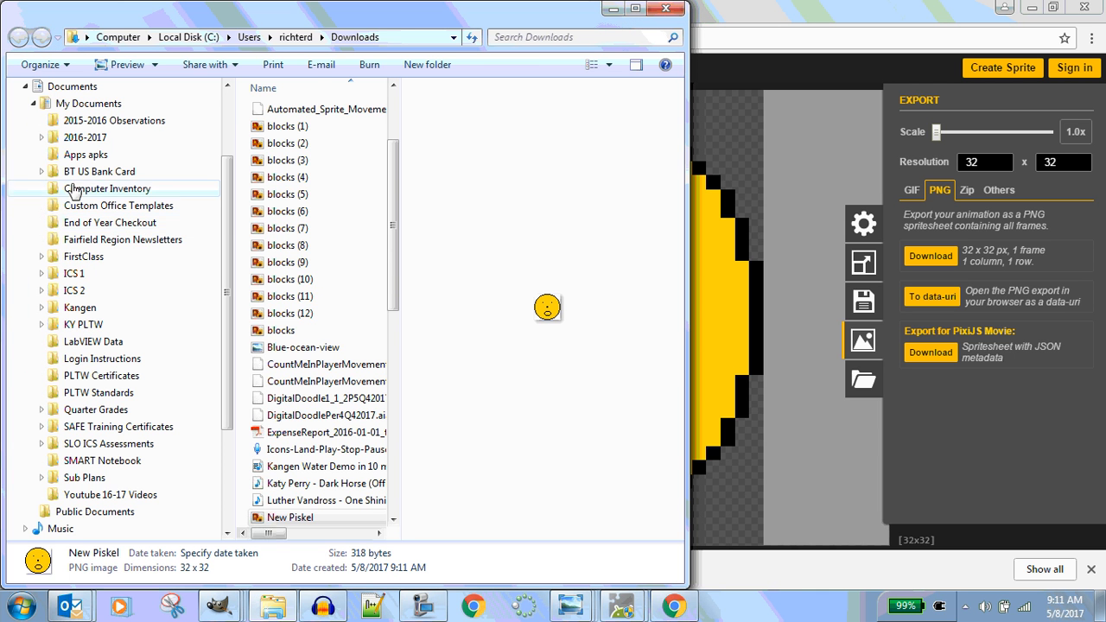
click(65, 139)
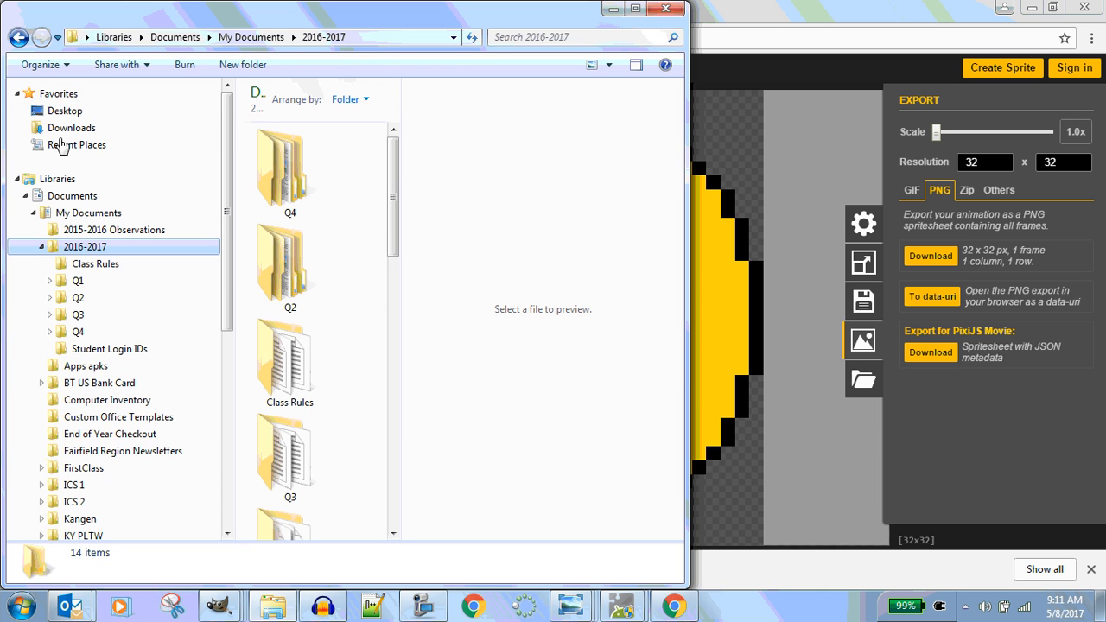
double_click(280, 175)
double_click(284, 186)
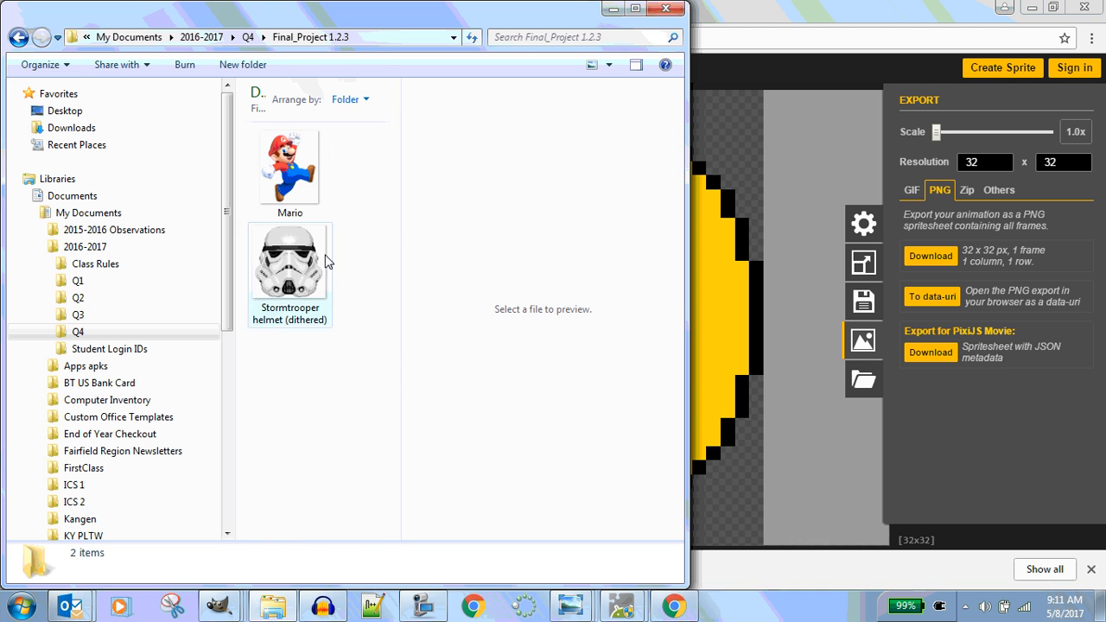
right_click(384, 229)
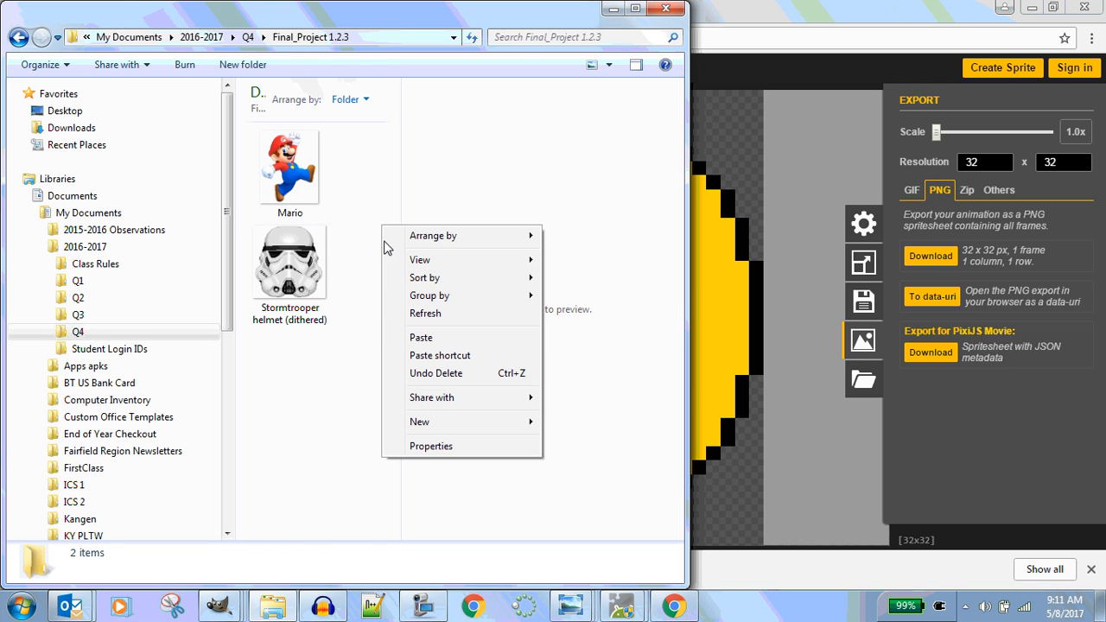
click(424, 345)
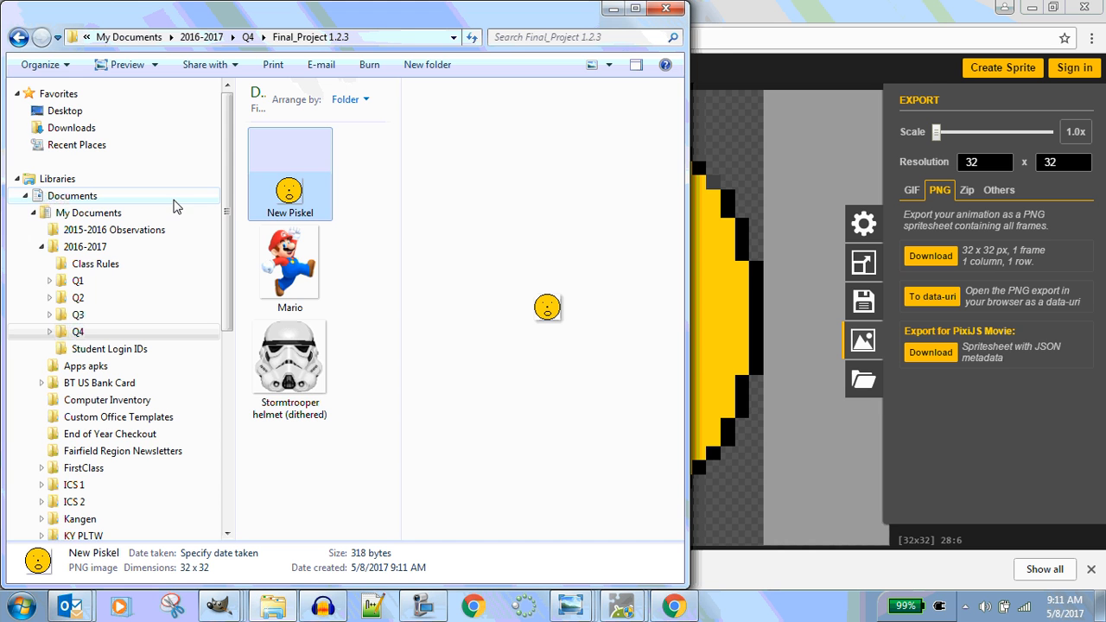
click(613, 8)
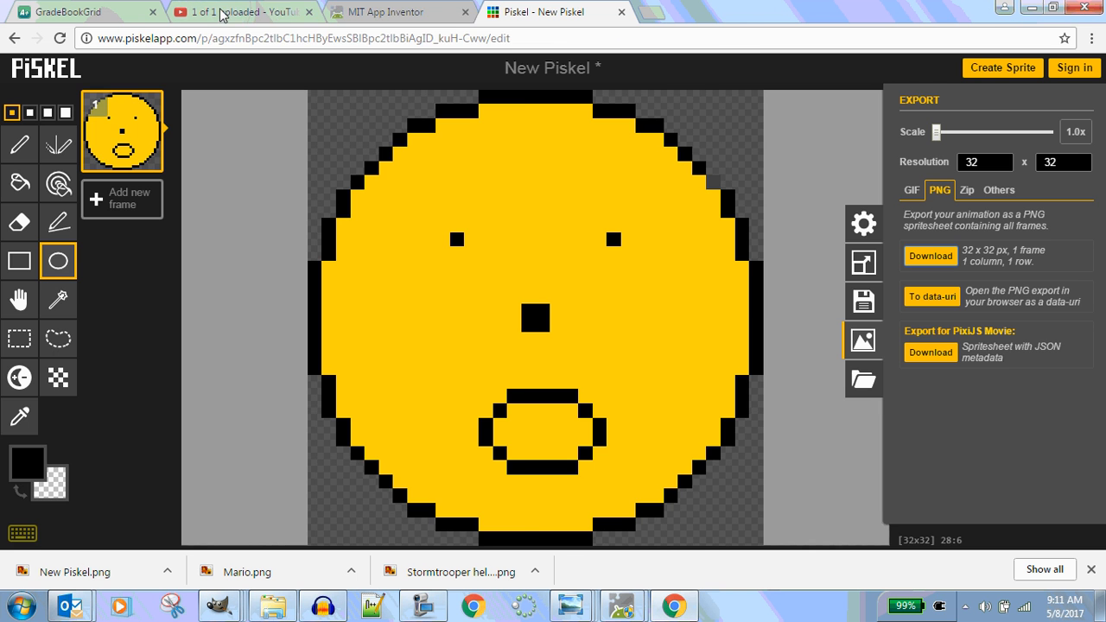
Step: Switch to the MIT App Inventor project and open the file chooser to upload a new picture for ImageSpritePlayer
click(372, 11)
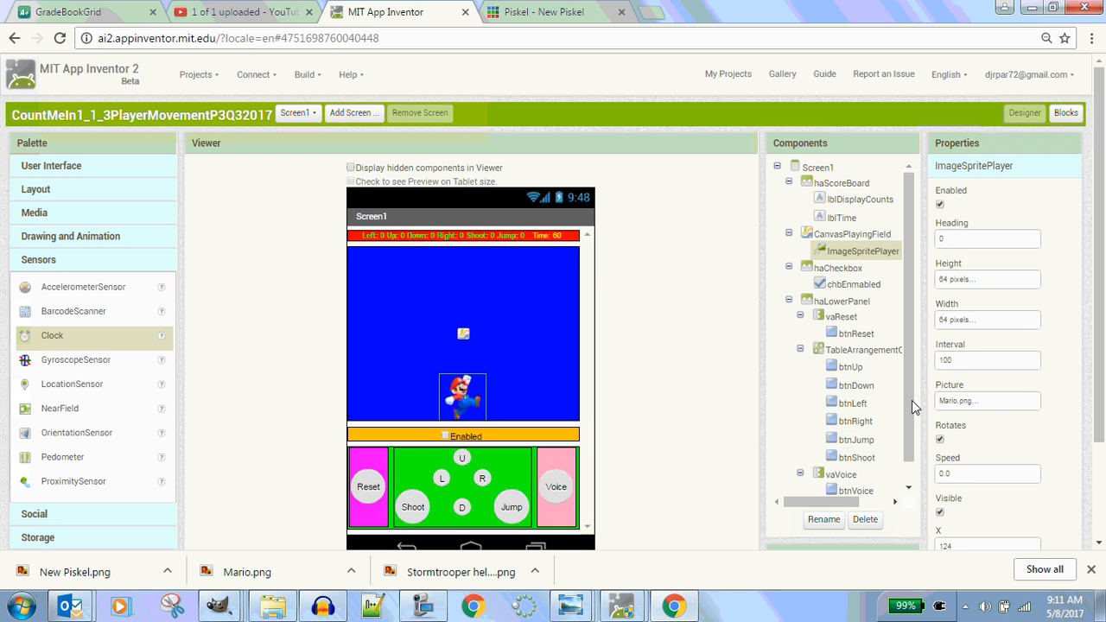
click(965, 401)
click(968, 511)
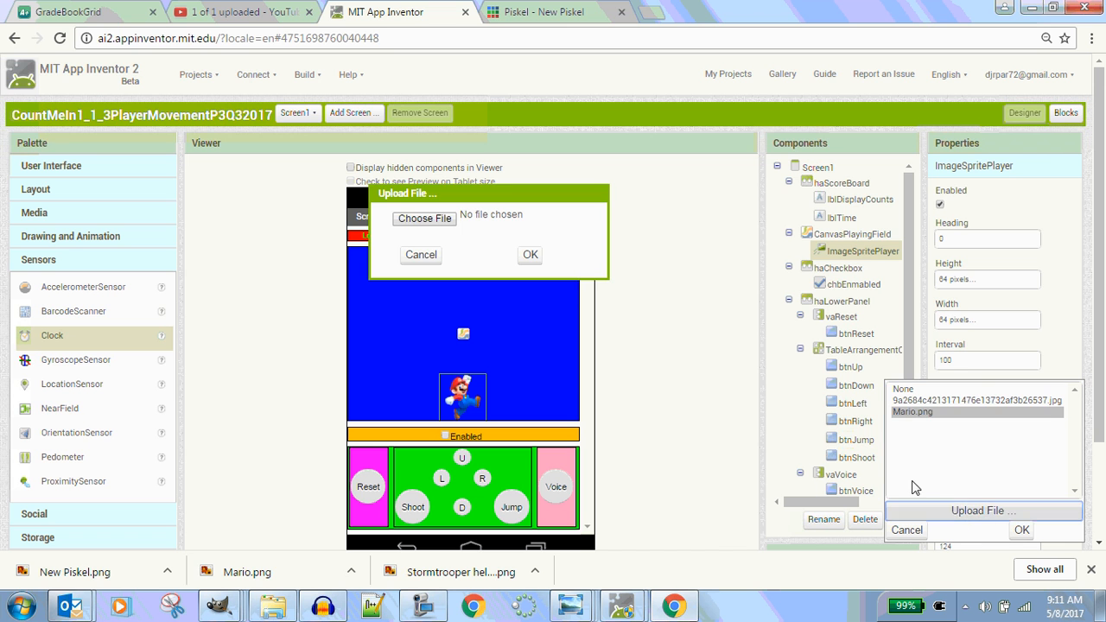
click(425, 219)
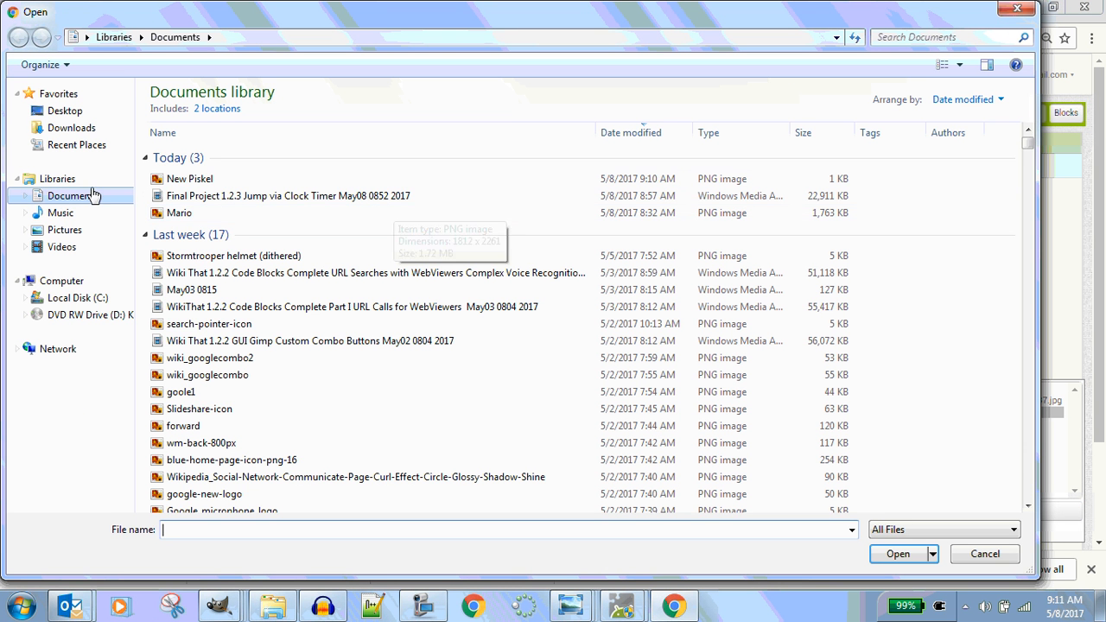
Step: Upload New Piskel from My Documents > 2016-2017 > Q4 > Final_Project 1.2.3 as the picture of ImageSpritePlayer
click(52, 197)
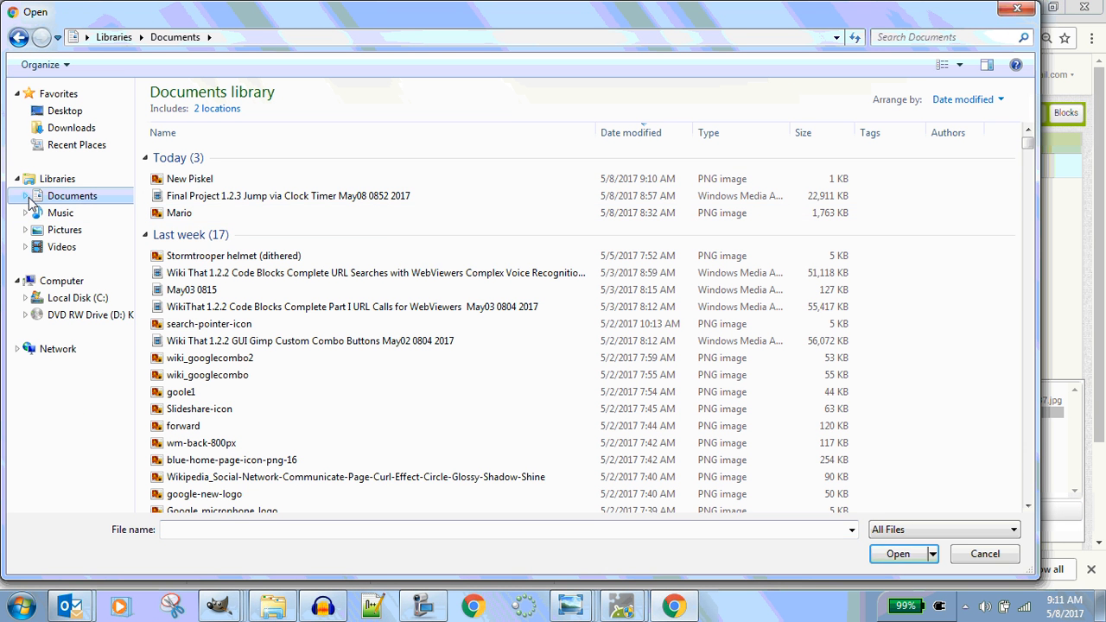
click(26, 196)
click(71, 212)
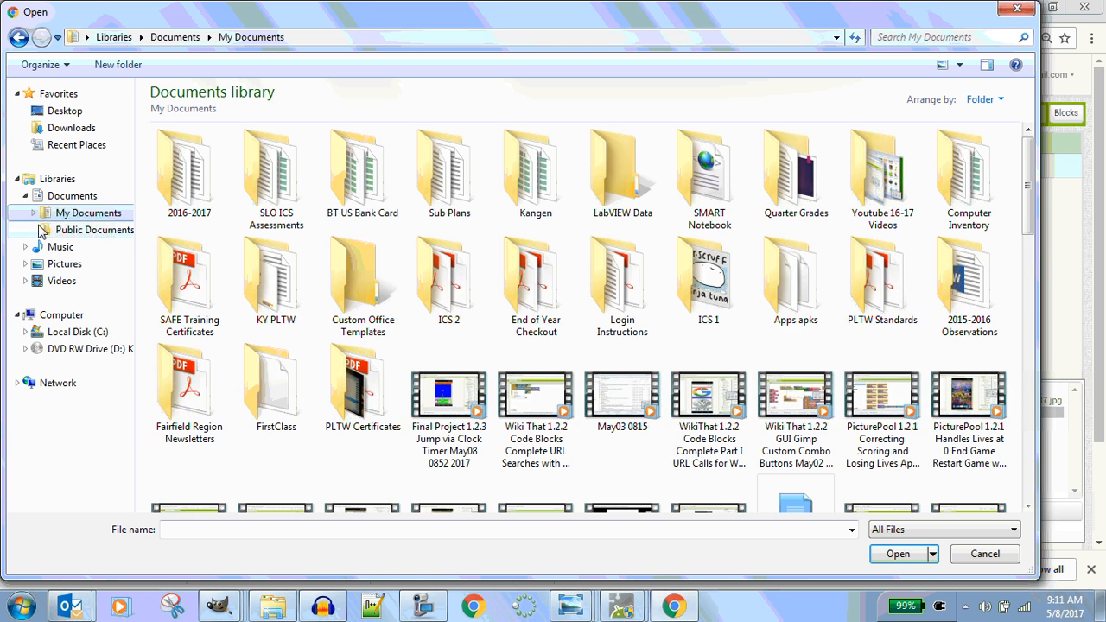
double_click(208, 195)
double_click(185, 177)
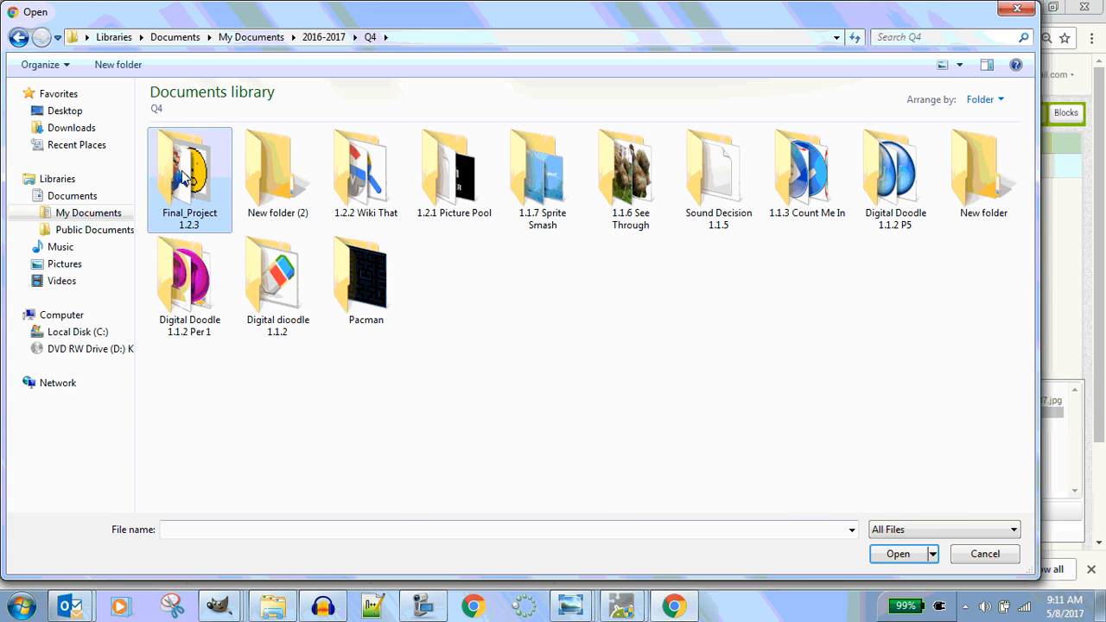
double_click(185, 177)
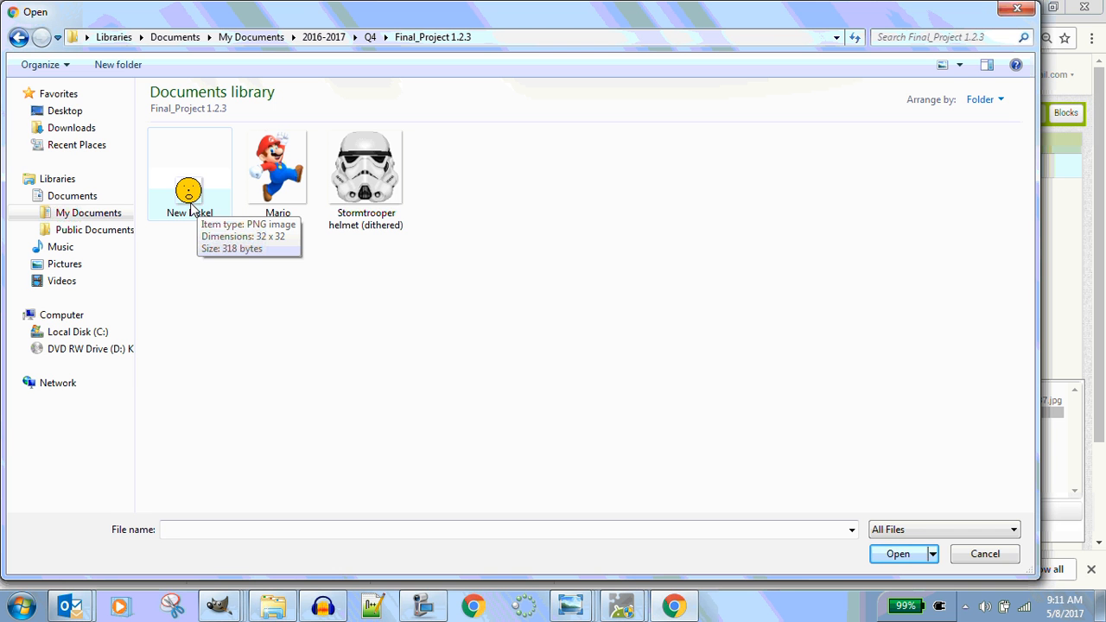
click(190, 197)
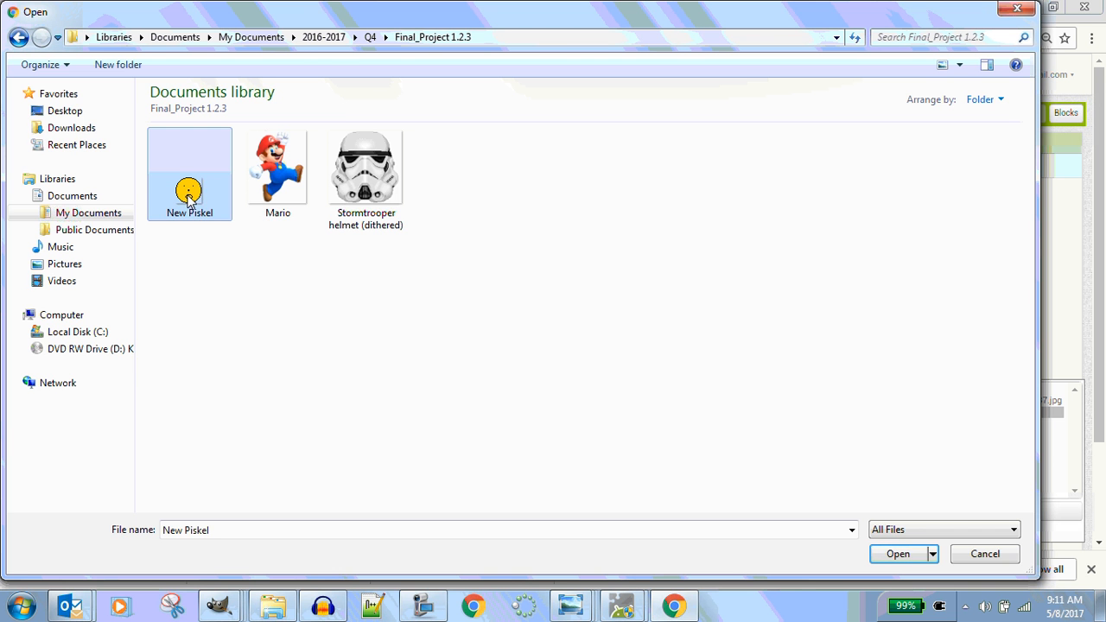
click(896, 555)
click(529, 256)
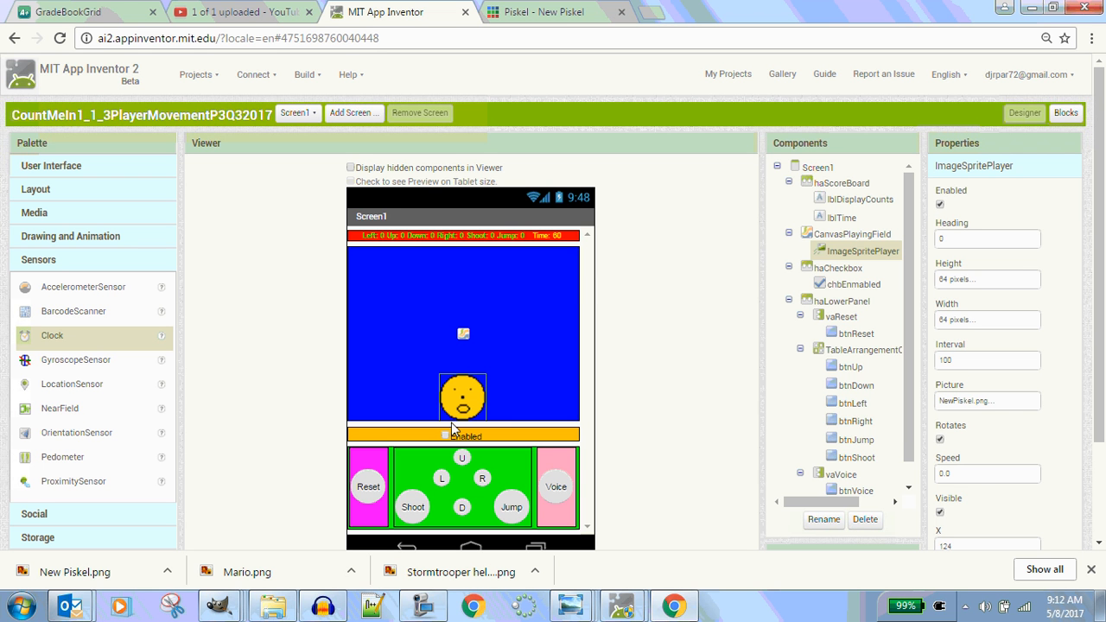
click(424, 605)
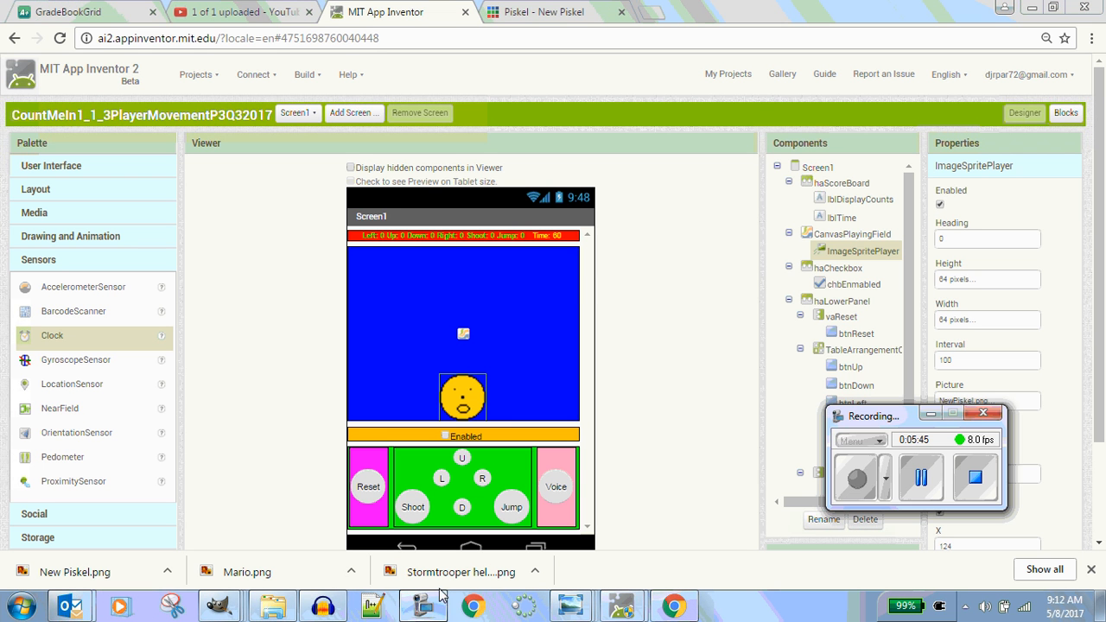